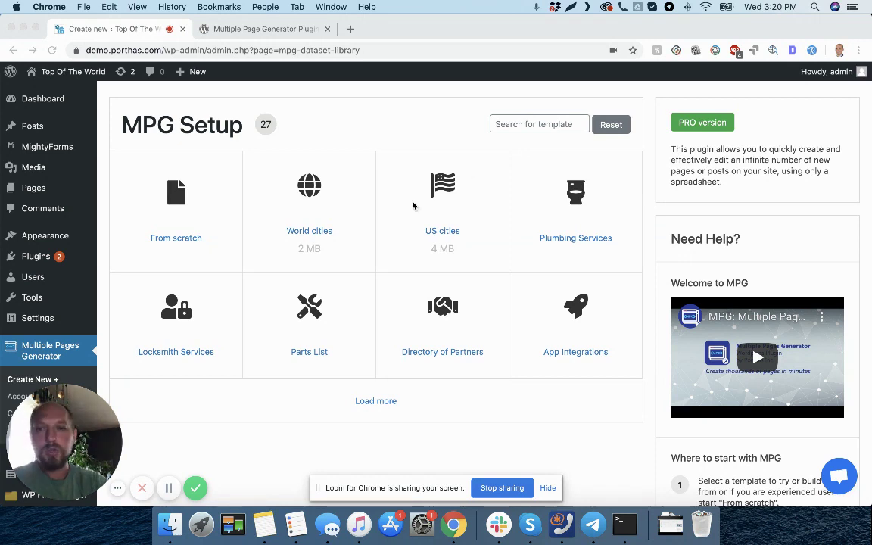
Create a new project from the US cities dataset template and look over its project builder page
{"action": "left_click", "coordinate": [415, 115]}
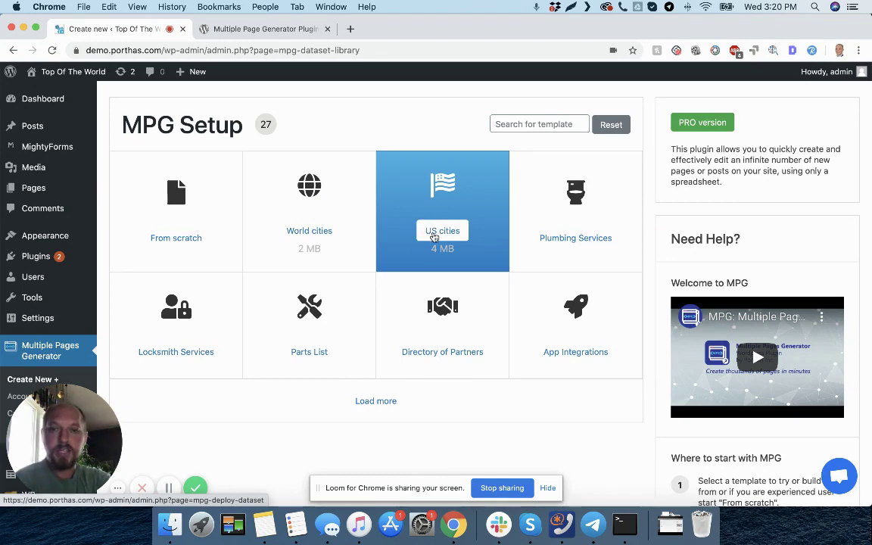
{"action": "left_click", "coordinate": [433, 237]}
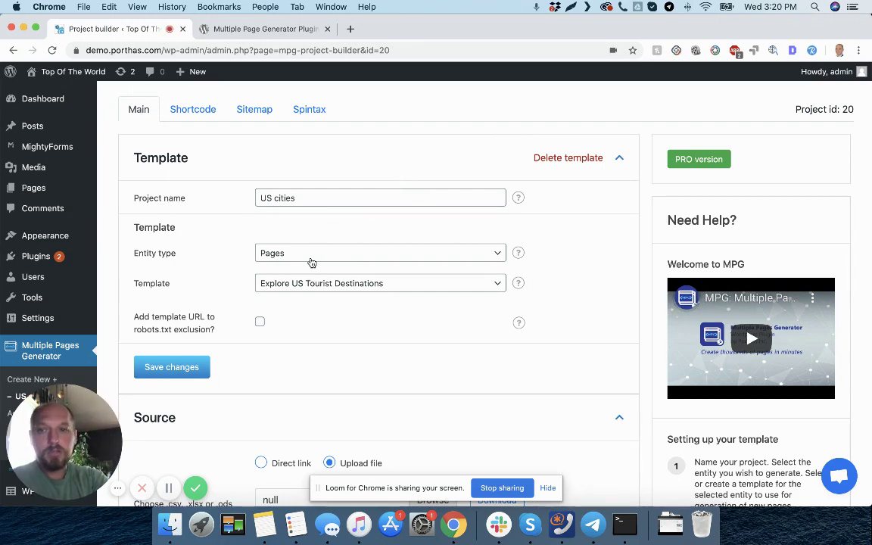
{"action": "scroll", "coordinate": [217, 266], "scroll_direction": "down", "scroll_amount": 2}
{"action": "scroll", "coordinate": [218, 266], "scroll_direction": "down", "scroll_amount": 3}
{"action": "scroll", "coordinate": [219, 267], "scroll_direction": "up", "scroll_amount": 5}
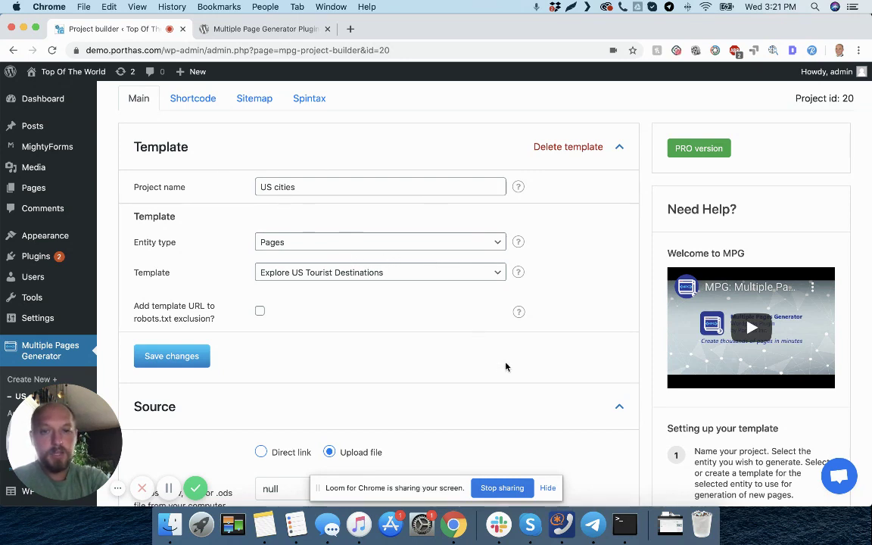
Review the entity type choices for the US cities project, keeping Pages selected
{"action": "left_click_drag", "start_coordinate": [274, 187], "coordinate": [304, 190]}
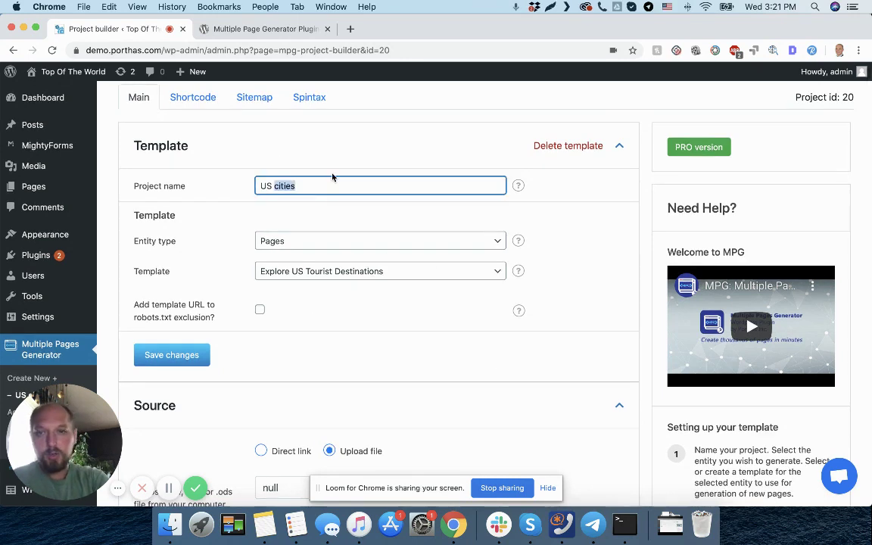
{"action": "left_click", "coordinate": [308, 242]}
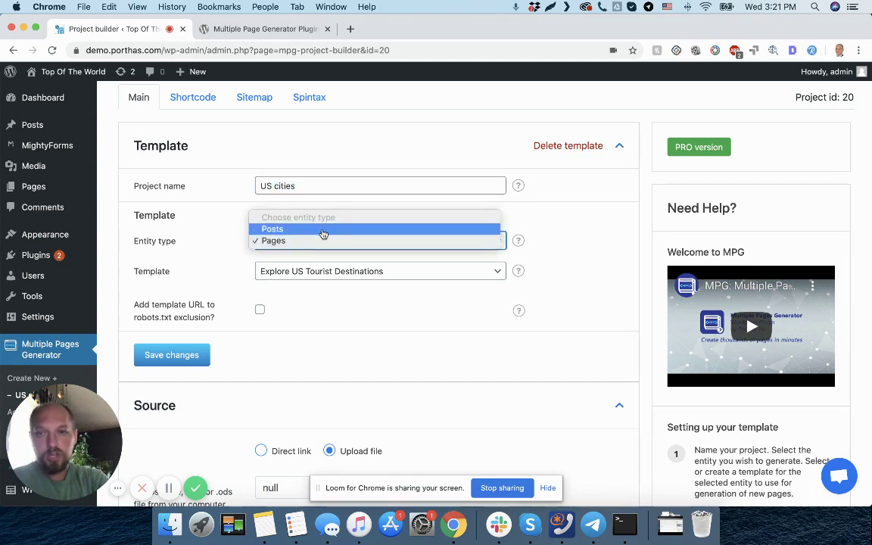
{"action": "left_click", "coordinate": [327, 242]}
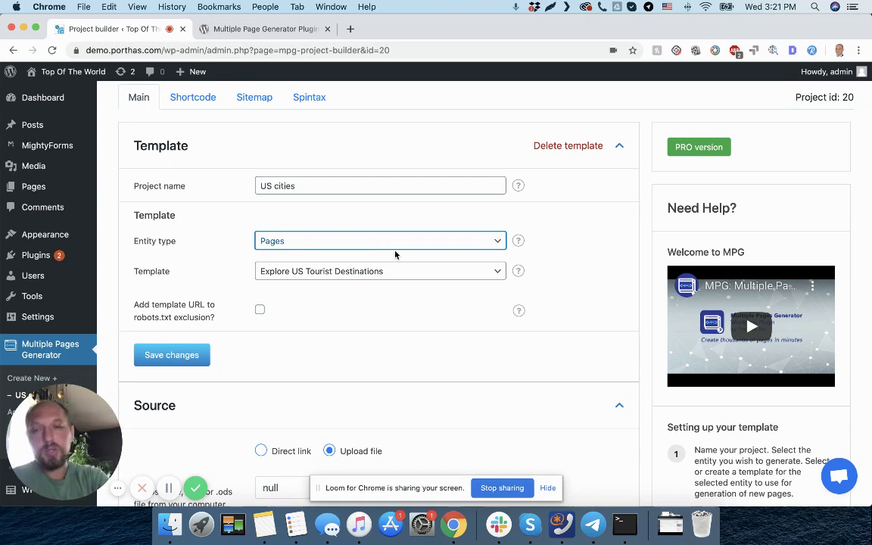
Review the available template page choices, keeping Explore US Tourist Destinations selected
{"action": "left_click", "coordinate": [390, 271]}
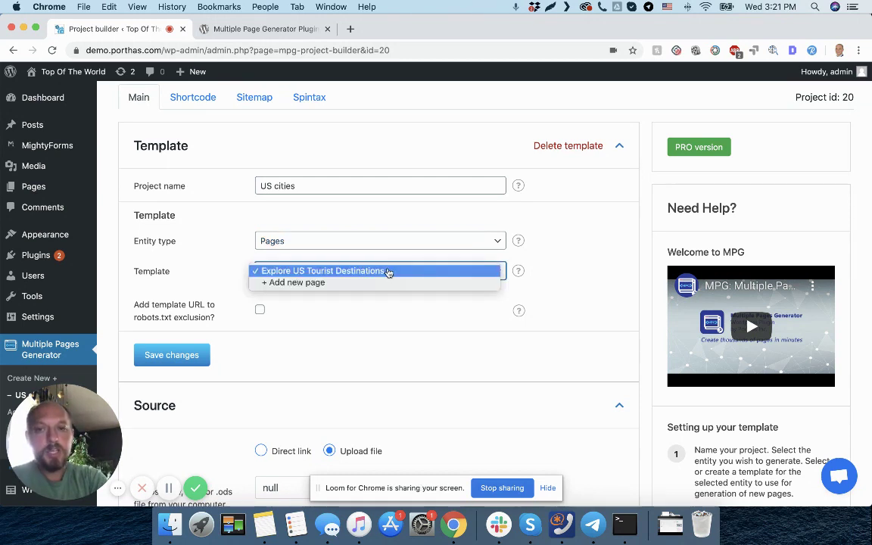
{"action": "left_click", "coordinate": [306, 273]}
{"action": "left_click", "coordinate": [307, 274]}
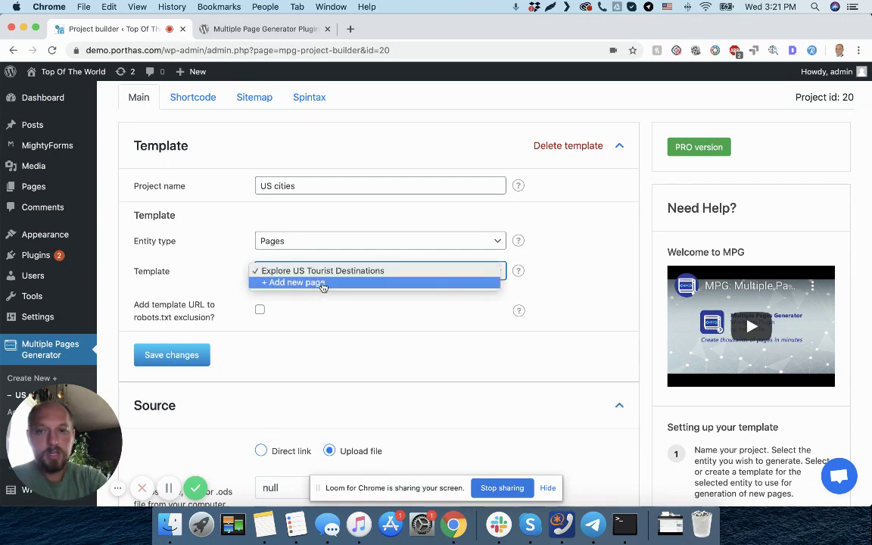
{"action": "left_click", "coordinate": [555, 264]}
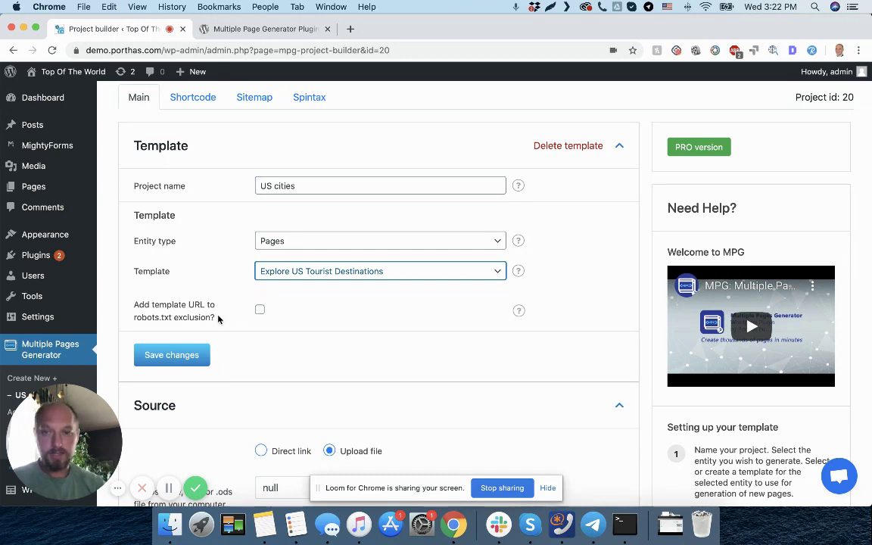
{"action": "left_click_drag", "start_coordinate": [139, 271], "coordinate": [542, 281]}
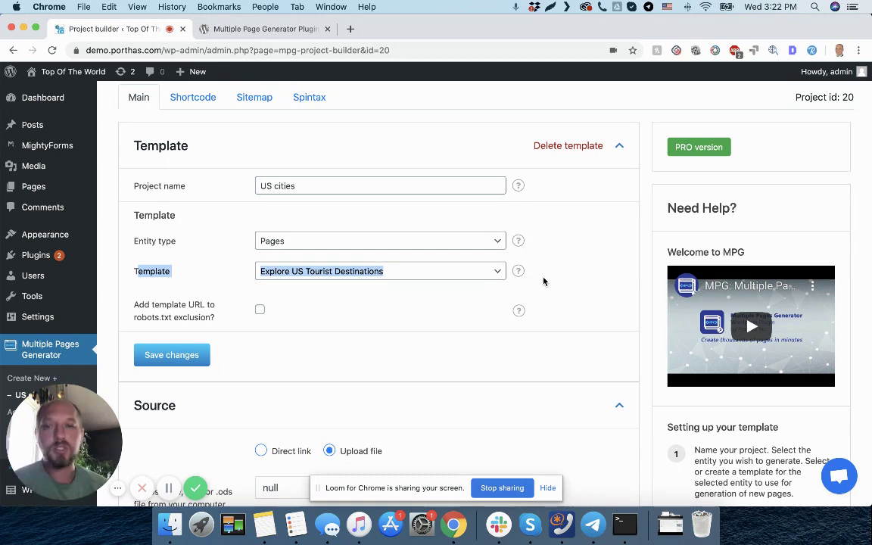
{"action": "left_click", "coordinate": [217, 283]}
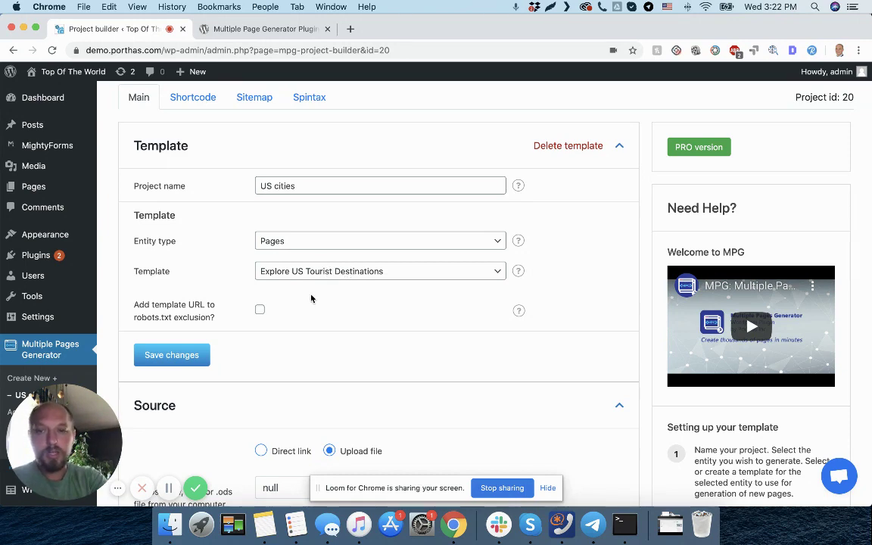
Compare the Upload file and Direct link options for the project's data source, finishing on Direct link
{"action": "scroll", "coordinate": [317, 312], "scroll_direction": "down", "scroll_amount": 2}
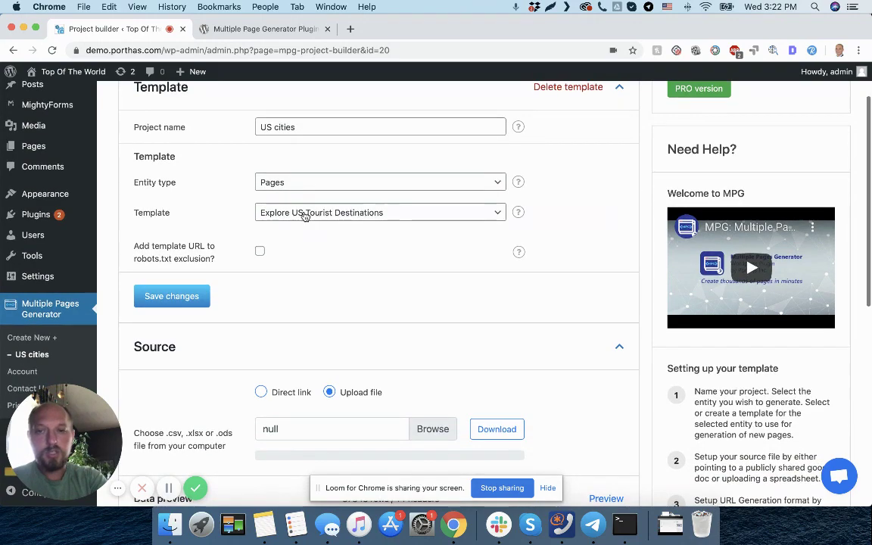
{"action": "scroll", "coordinate": [329, 266], "scroll_direction": "down", "scroll_amount": 5}
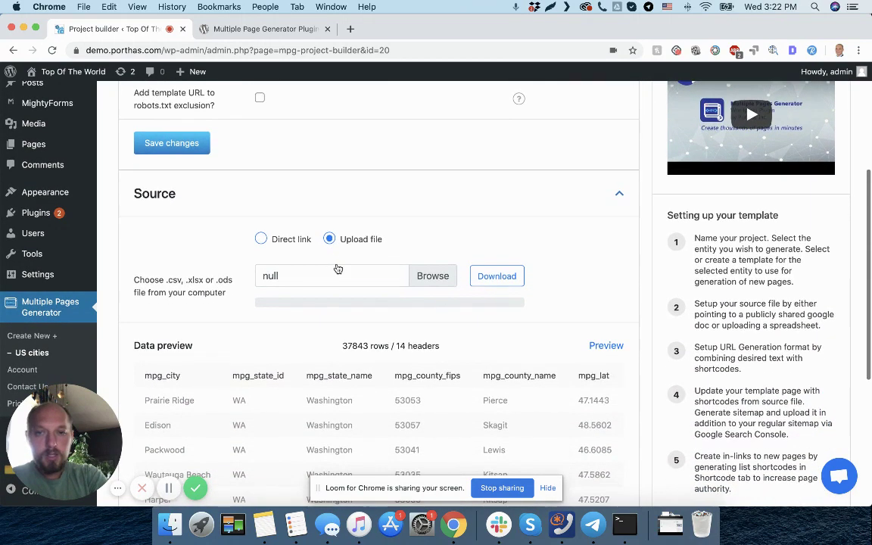
{"action": "scroll", "coordinate": [263, 180], "scroll_direction": "up", "scroll_amount": 6}
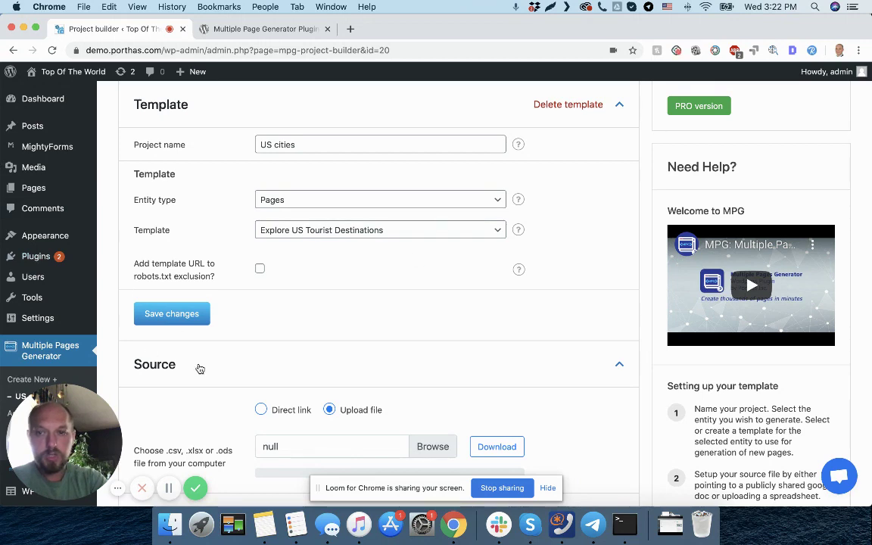
{"action": "scroll", "coordinate": [193, 333], "scroll_direction": "down", "scroll_amount": 3}
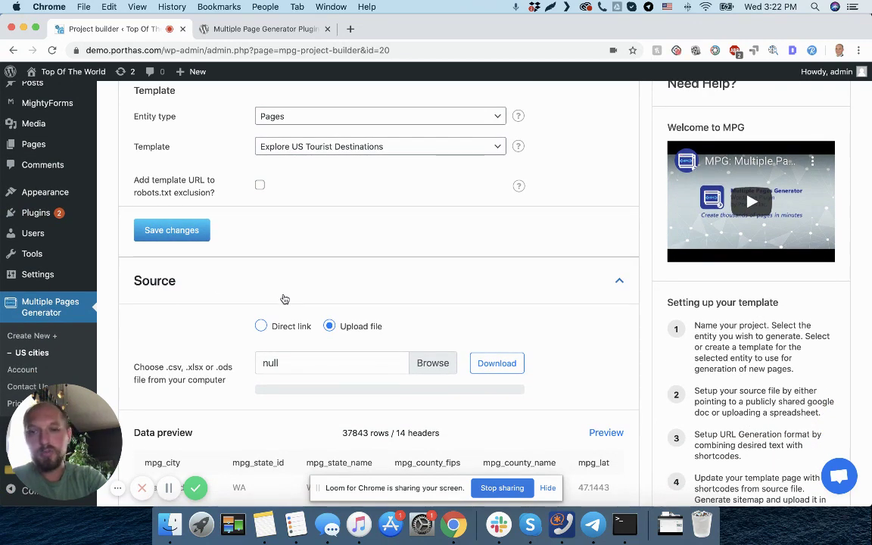
{"action": "scroll", "coordinate": [338, 219], "scroll_direction": "down", "scroll_amount": 2}
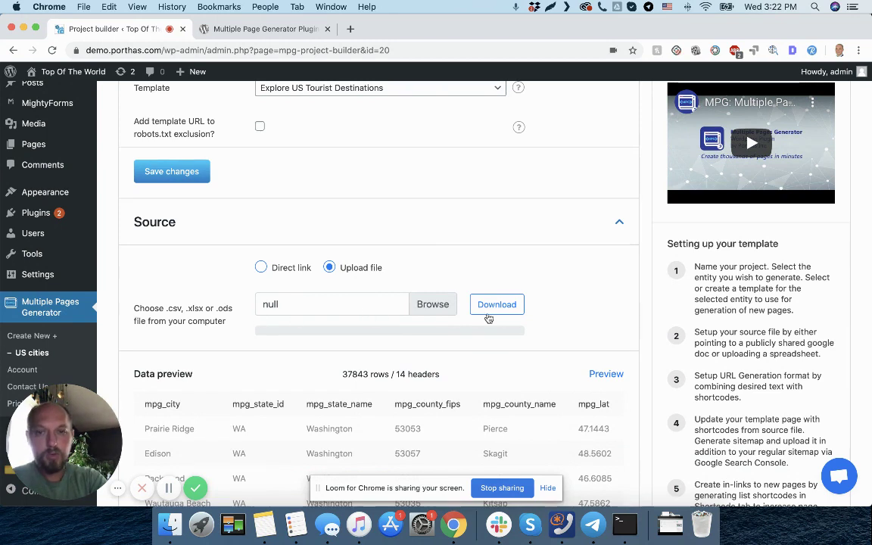
{"action": "left_click", "coordinate": [277, 270]}
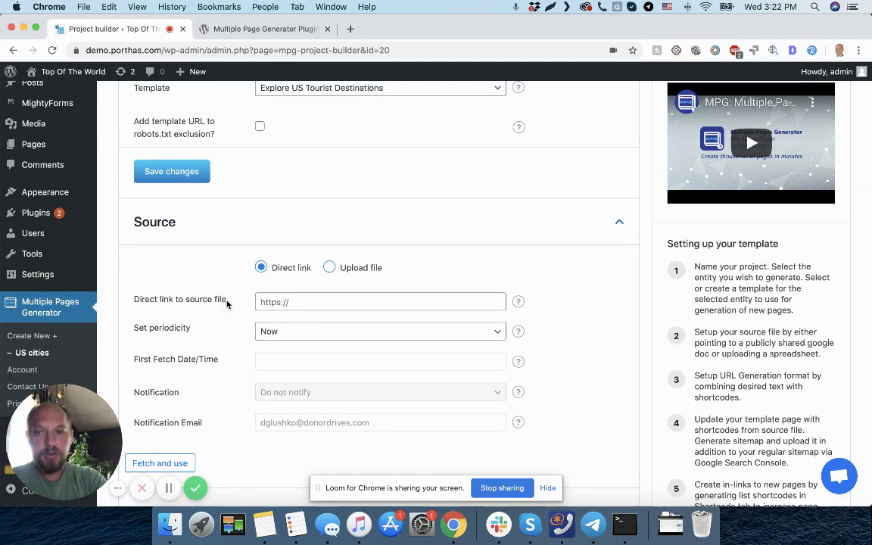
{"action": "left_click", "coordinate": [330, 267]}
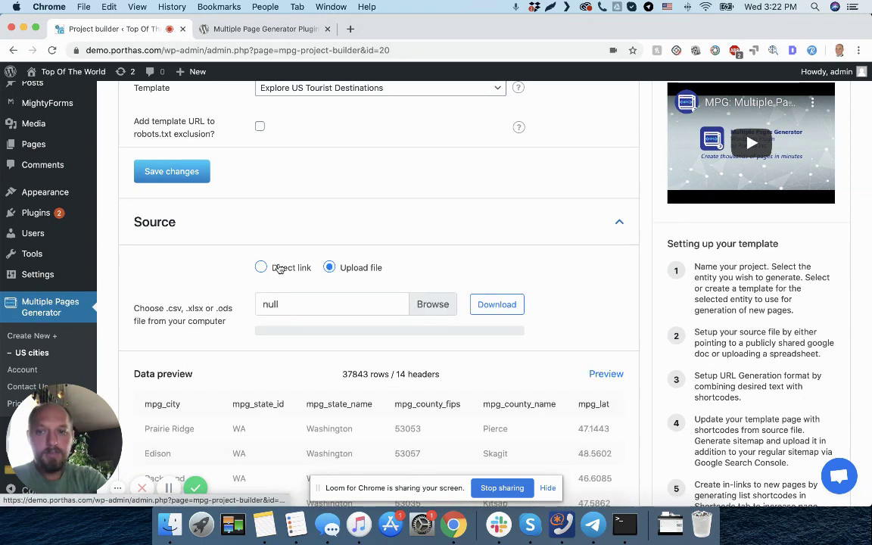
{"action": "left_click", "coordinate": [274, 269]}
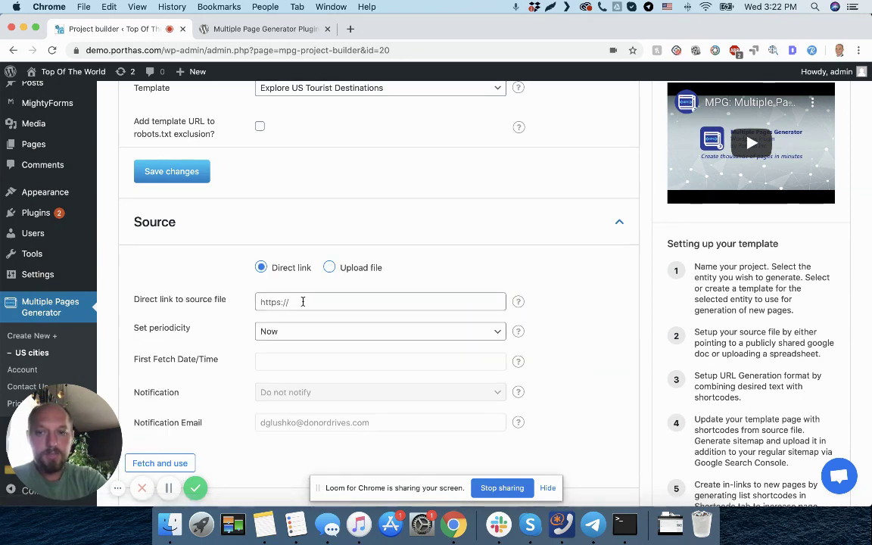
{"action": "left_click", "coordinate": [284, 303]}
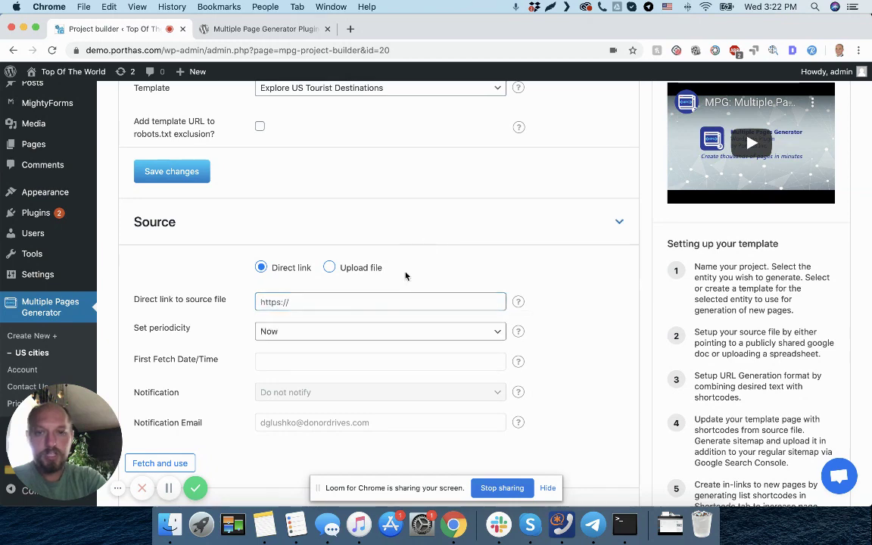
Check the fetch periodicity options for a direct link, and set the data source back to Upload file
{"action": "left_click", "coordinate": [284, 227]}
{"action": "scroll", "coordinate": [303, 212], "scroll_direction": "up", "scroll_amount": 3}
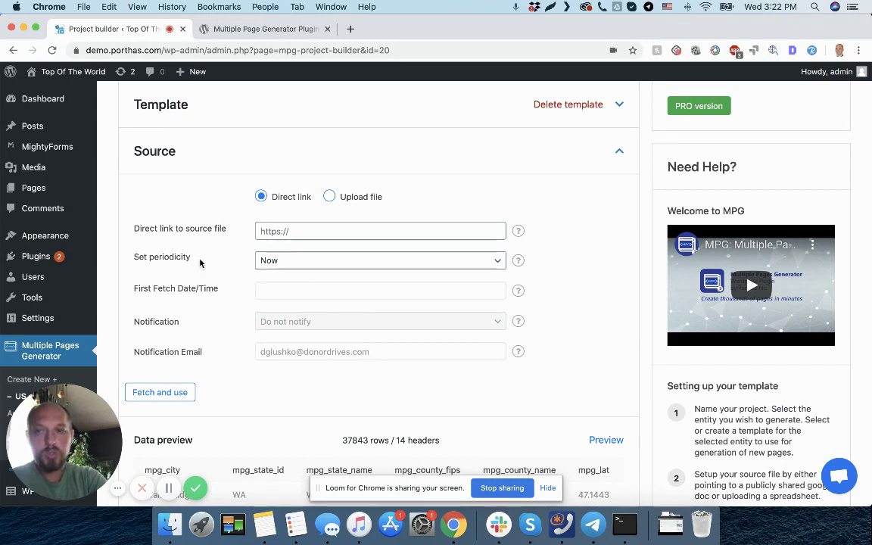
{"action": "left_click", "coordinate": [275, 259]}
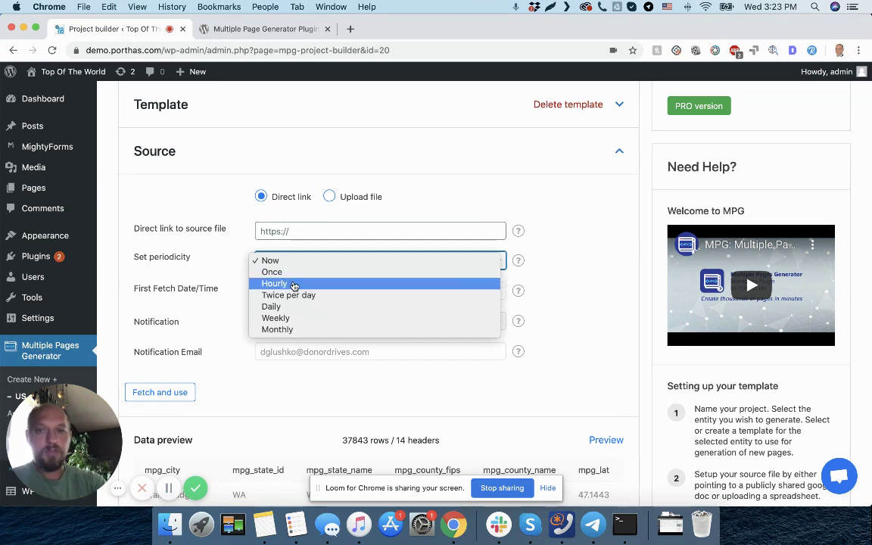
{"action": "left_click", "coordinate": [329, 200]}
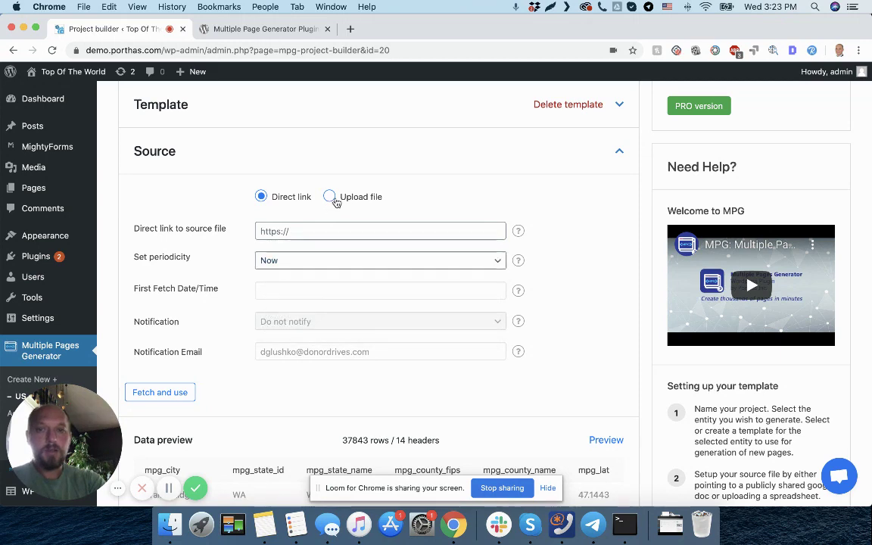
{"action": "left_click", "coordinate": [329, 197]}
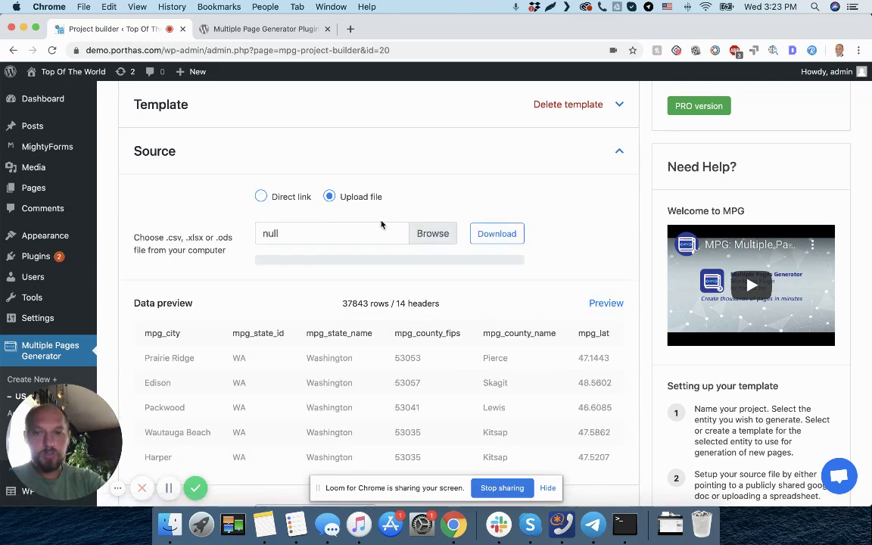
{"action": "left_click", "coordinate": [483, 237]}
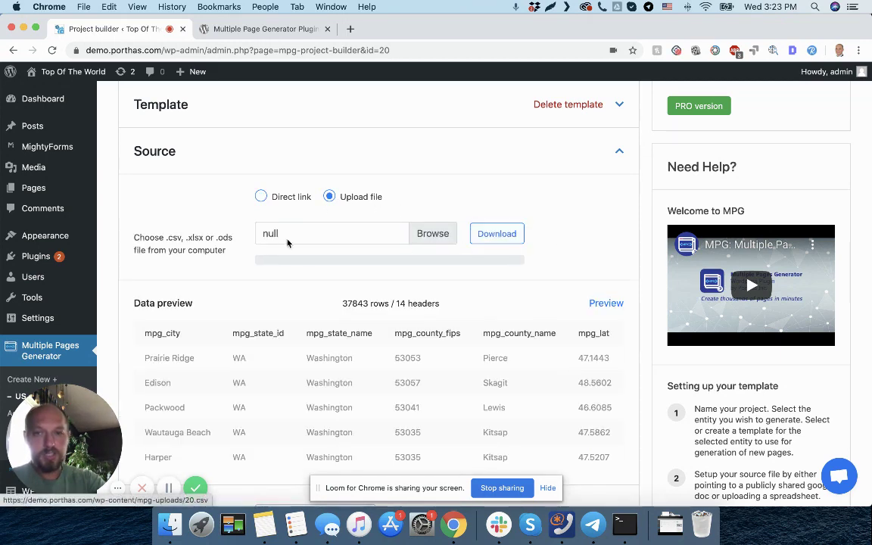
Examine the columns and rows of the US cities data in the short table and the full data preview
{"action": "scroll", "coordinate": [437, 299], "scroll_direction": "down", "scroll_amount": 3}
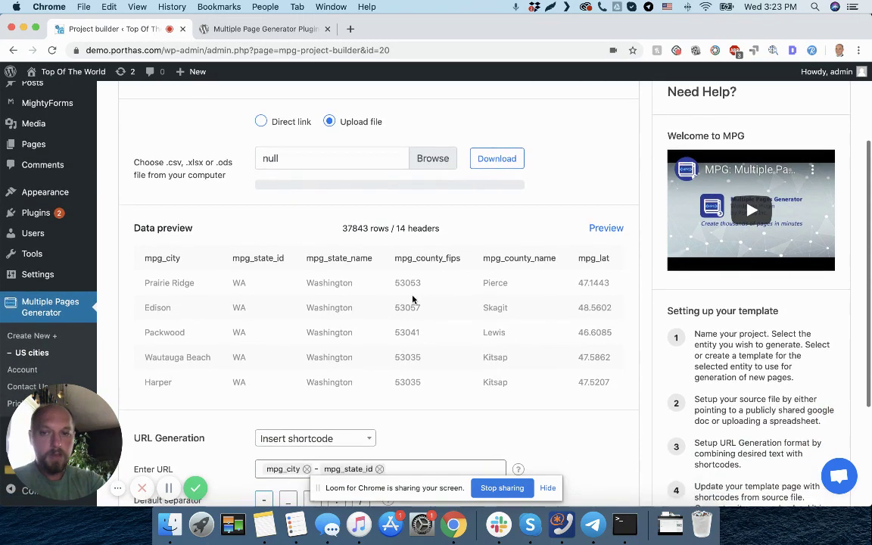
{"action": "left_click_drag", "start_coordinate": [161, 259], "coordinate": [623, 379]}
{"action": "left_click", "coordinate": [588, 343]}
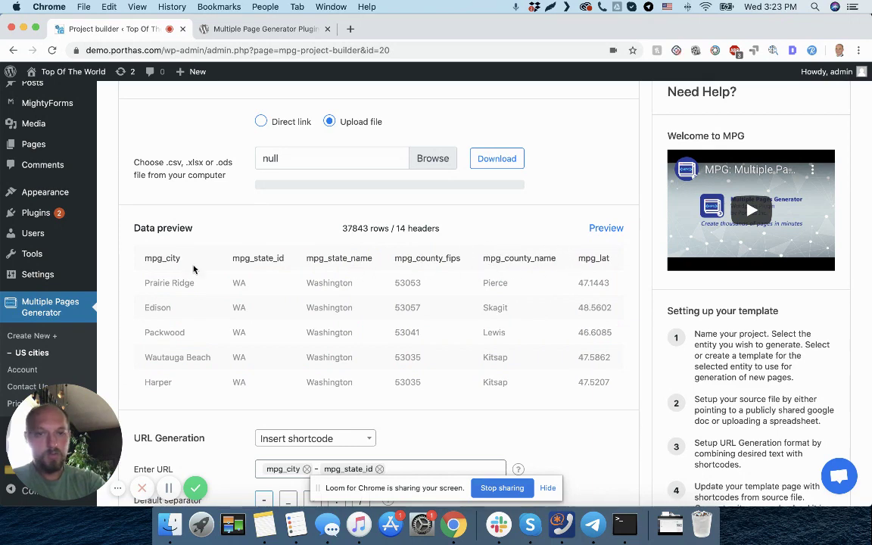
{"action": "left_click", "coordinate": [606, 228]}
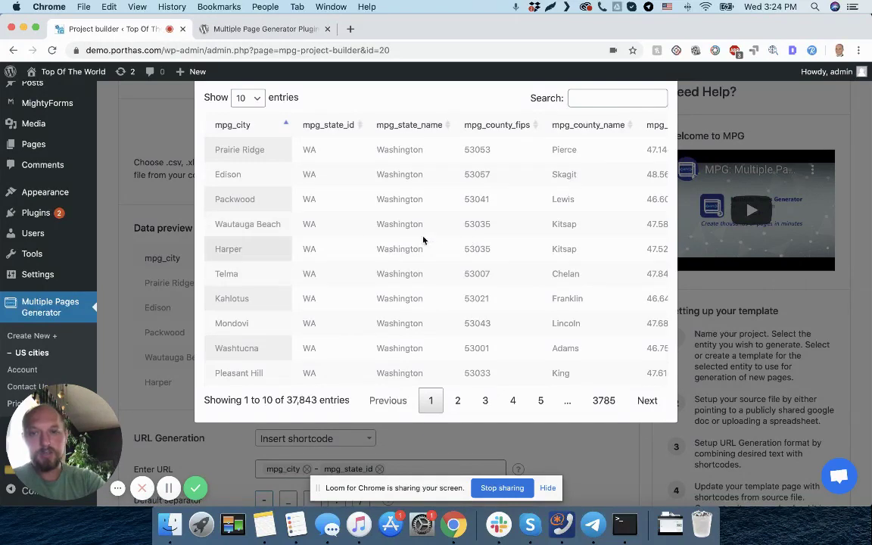
{"action": "scroll", "coordinate": [446, 241], "scroll_direction": "right", "scroll_amount": 10}
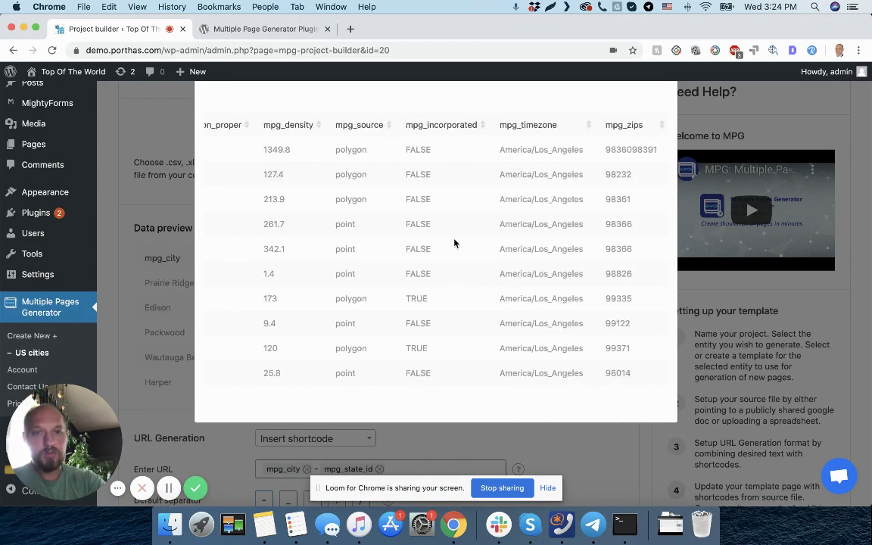
{"action": "scroll", "coordinate": [455, 243], "scroll_direction": "left", "scroll_amount": 10}
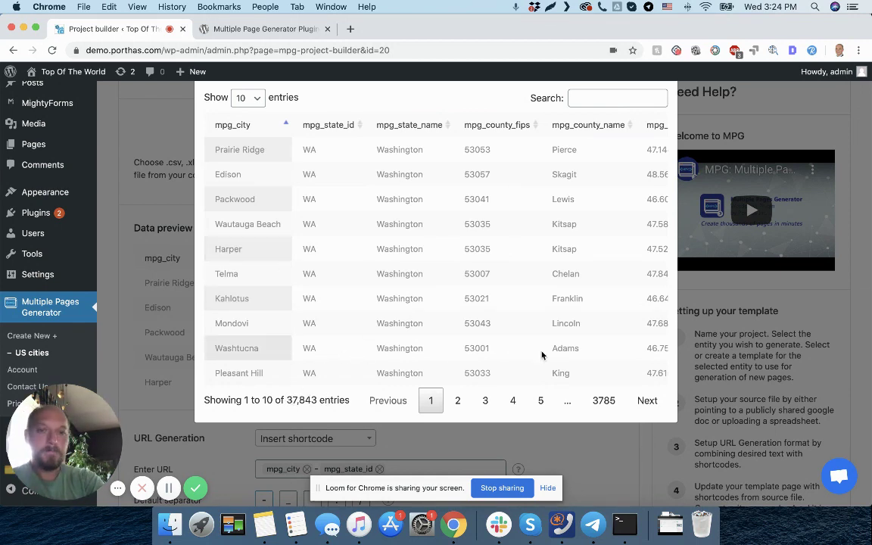
{"action": "scroll", "coordinate": [541, 352], "scroll_direction": "right", "scroll_amount": 10}
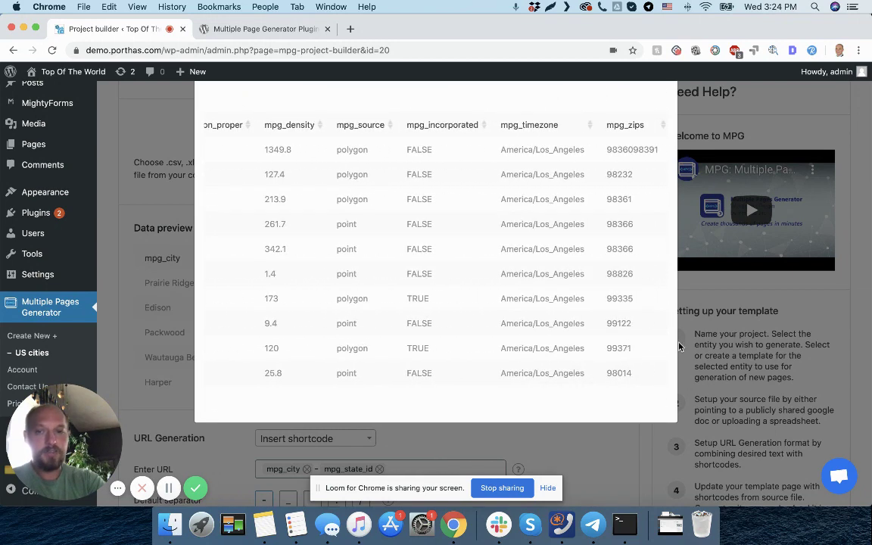
{"action": "scroll", "coordinate": [563, 344], "scroll_direction": "left", "scroll_amount": 10}
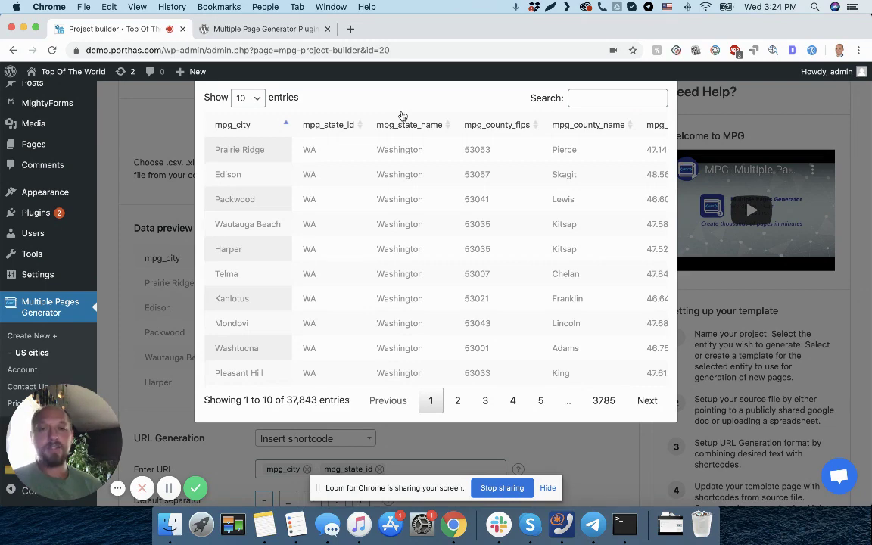
{"action": "left_click", "coordinate": [142, 347]}
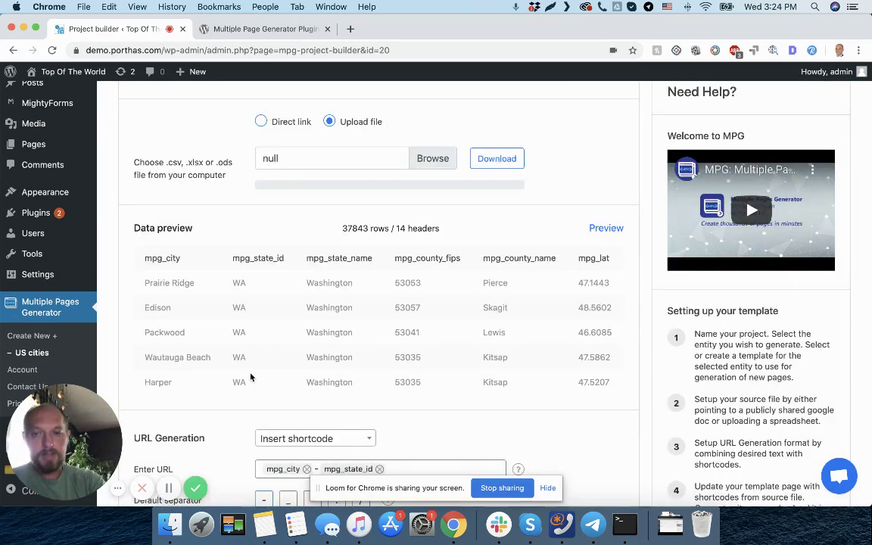
Remove the mpg_state_id and mpg_city shortcodes from the URL generation format
{"action": "scroll", "coordinate": [251, 377], "scroll_direction": "down", "scroll_amount": 3}
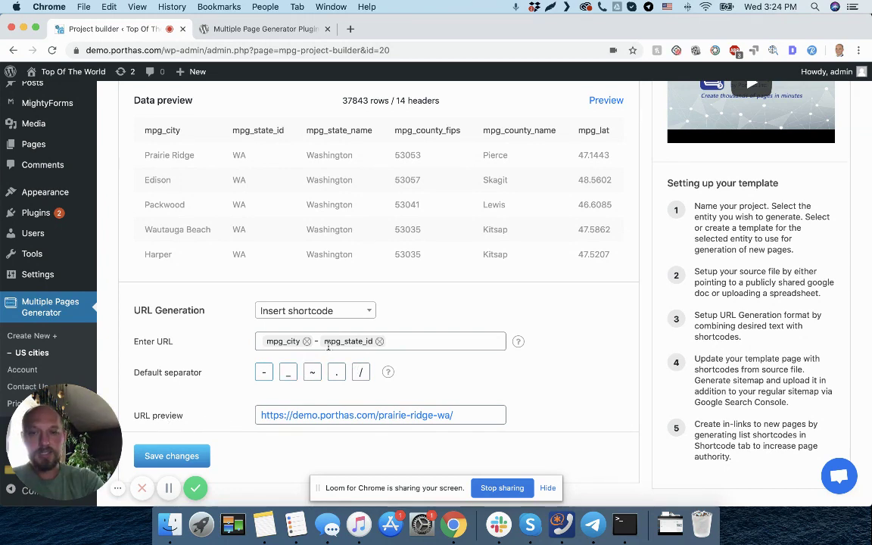
{"action": "left_click", "coordinate": [380, 341]}
{"action": "left_click", "coordinate": [306, 341]}
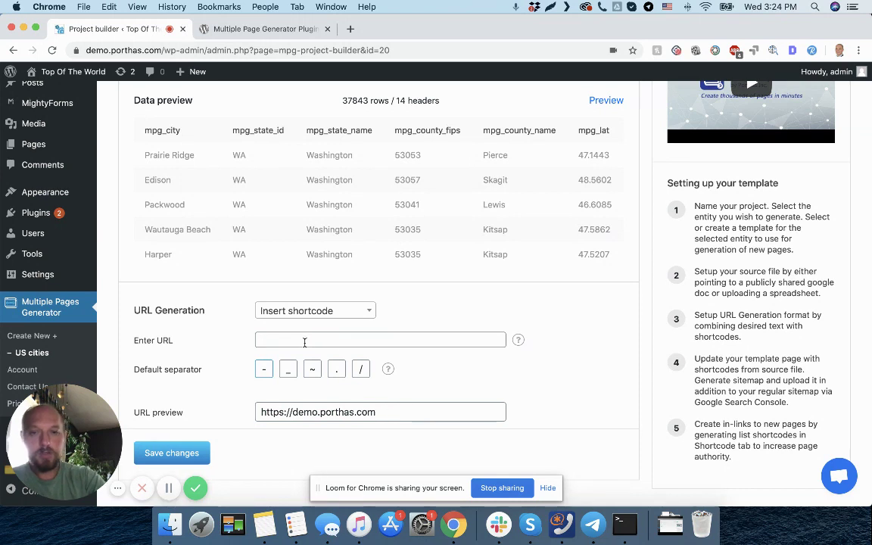
Build the URL format from the mpg_state_name and mpg_city shortcodes, separated by a slash
{"action": "left_click", "coordinate": [321, 314]}
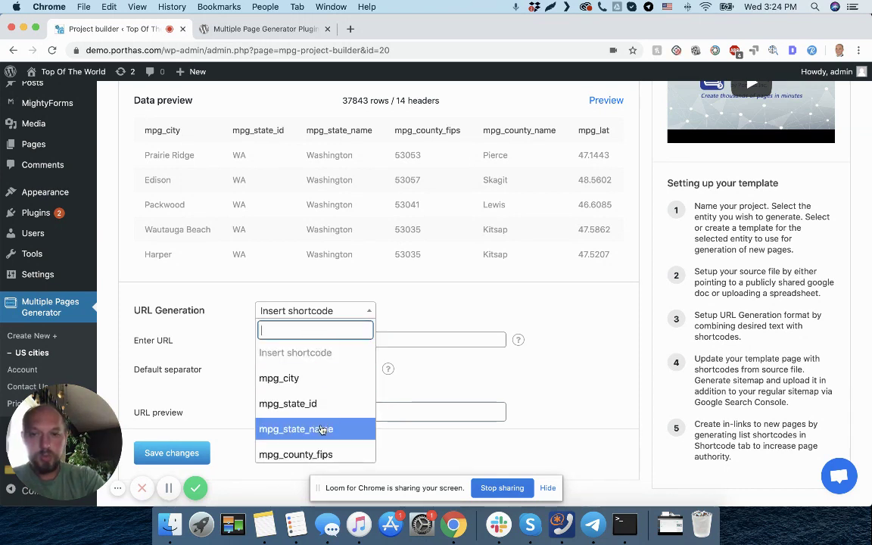
{"action": "left_click", "coordinate": [303, 429]}
{"action": "left_click", "coordinate": [314, 310]}
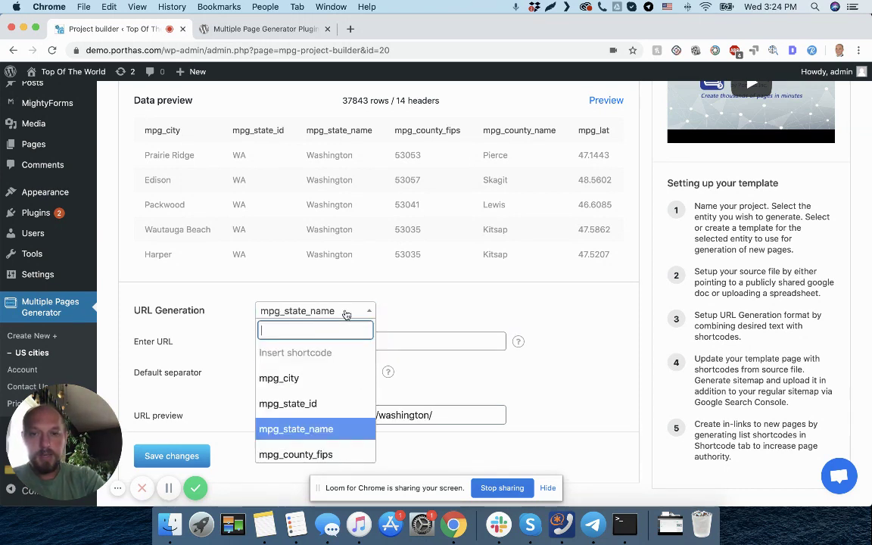
{"action": "left_click", "coordinate": [318, 377]}
{"action": "left_click", "coordinate": [342, 343]}
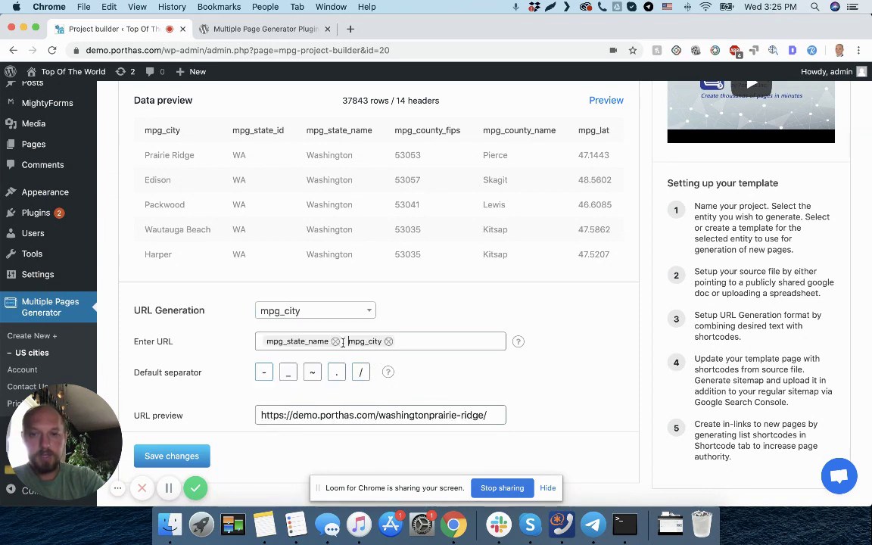
{"action": "type", "text": "/"}
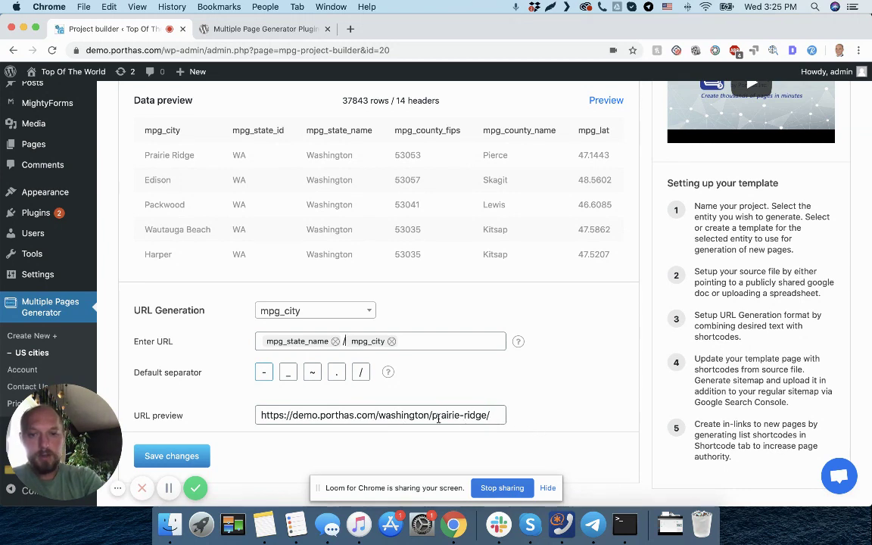
Check the state and city parts of the URL preview, save the project changes, and open the previewed page
{"action": "double_click", "coordinate": [399, 415]}
{"action": "left_click", "coordinate": [398, 415]}
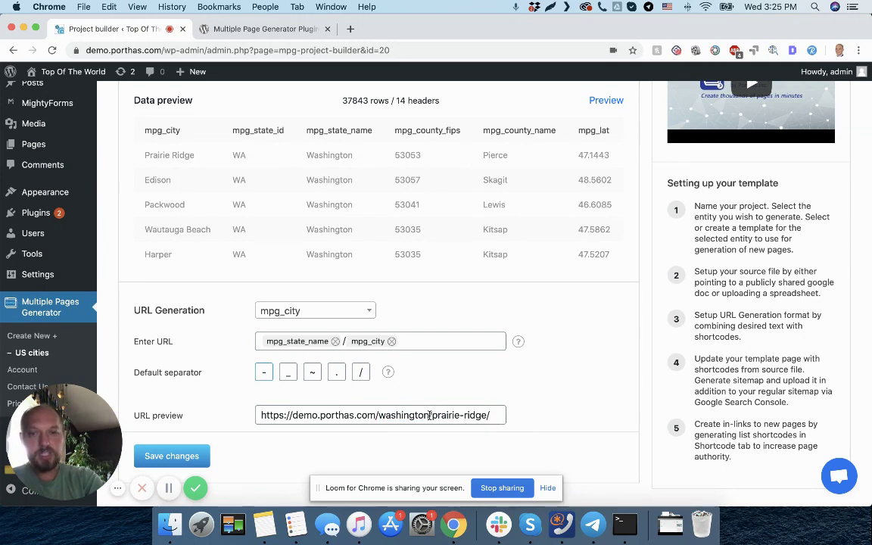
{"action": "double_click", "coordinate": [445, 414]}
{"action": "left_click", "coordinate": [479, 415]}
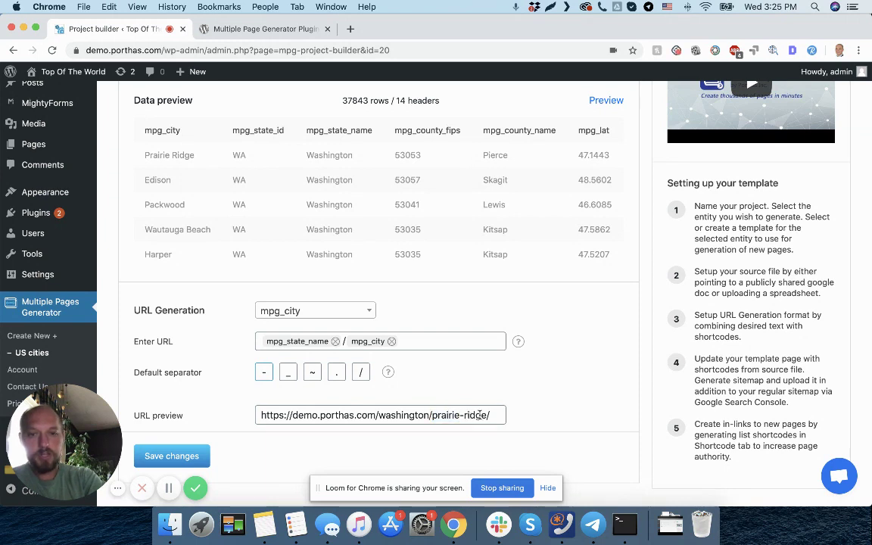
{"action": "left_click", "coordinate": [187, 457]}
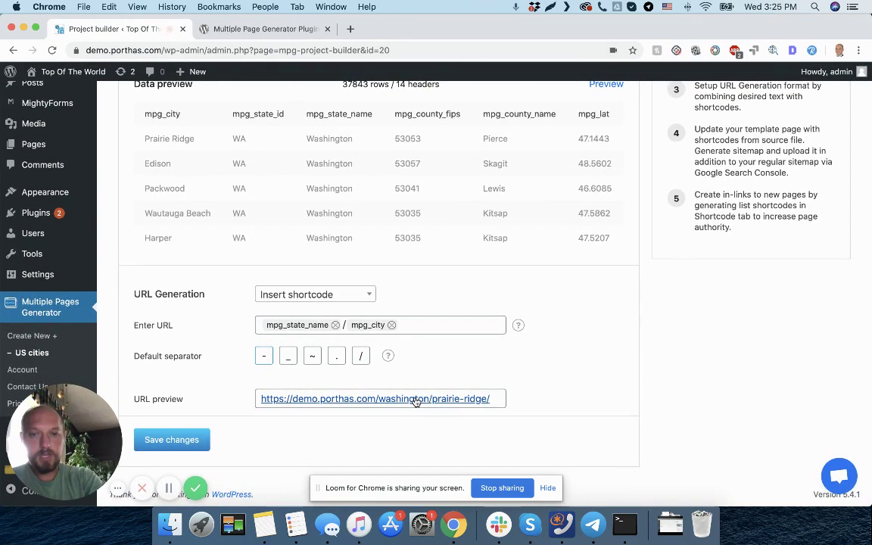
{"action": "left_click", "coordinate": [414, 400]}
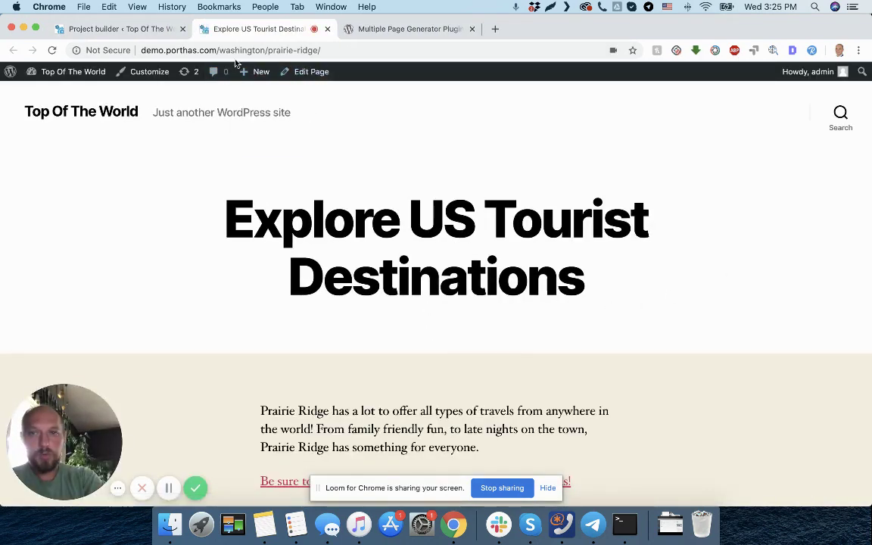
Return to the project builder and copy the city name Edison from the data preview
{"action": "left_click", "coordinate": [129, 29]}
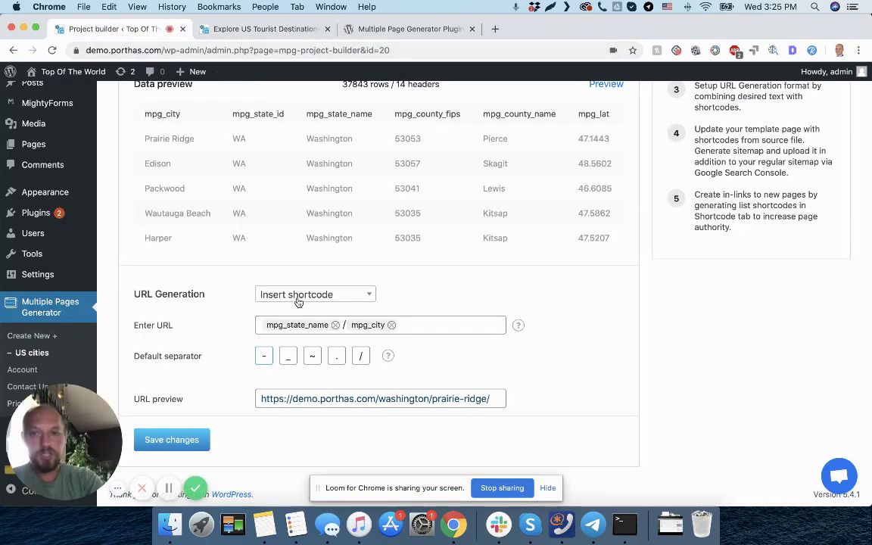
{"action": "scroll", "coordinate": [265, 272], "scroll_direction": "up", "scroll_amount": 1}
{"action": "double_click", "coordinate": [156, 177]}
{"action": "key", "text": "super+c"}
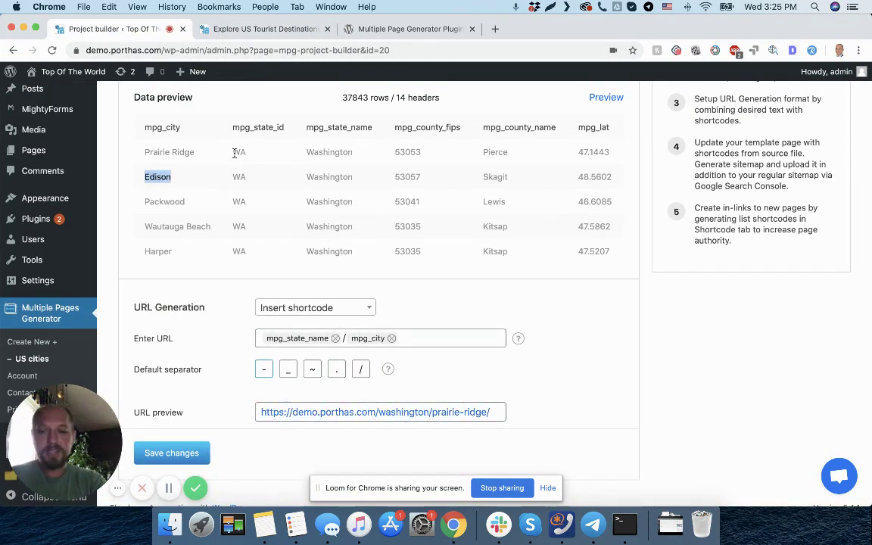
Go back to the generated Prairie Ridge page and examine where the city name appears in its text
{"action": "left_click", "coordinate": [261, 29]}
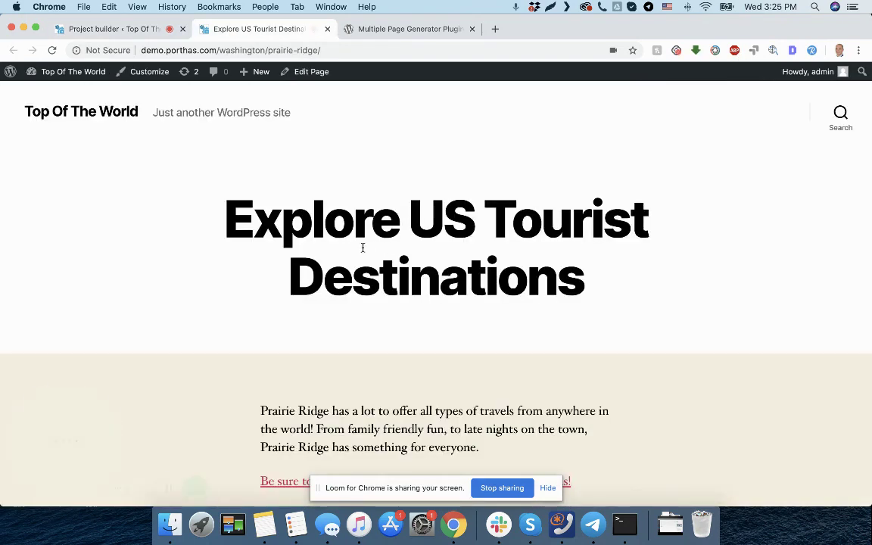
{"action": "scroll", "coordinate": [463, 230], "scroll_direction": "down", "scroll_amount": 4}
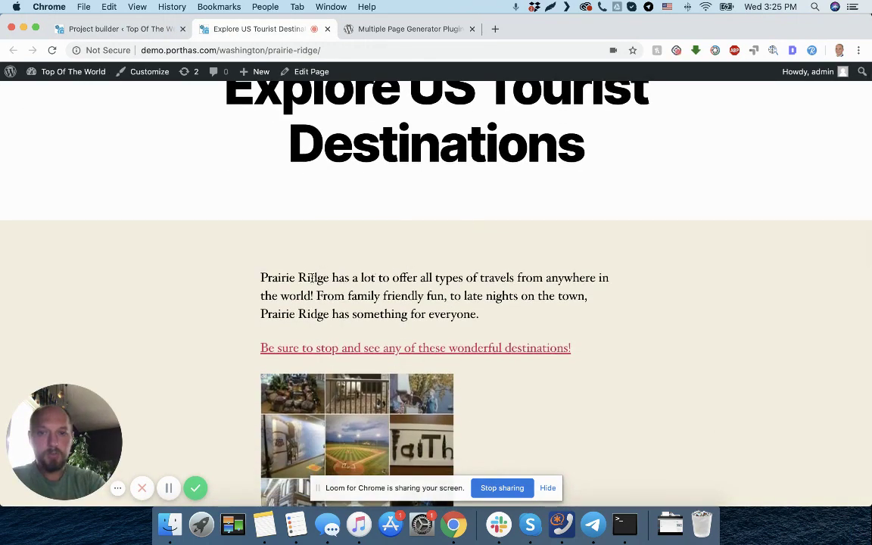
{"action": "left_click_drag", "start_coordinate": [280, 261], "coordinate": [399, 313]}
{"action": "left_click_drag", "start_coordinate": [329, 278], "coordinate": [256, 284]}
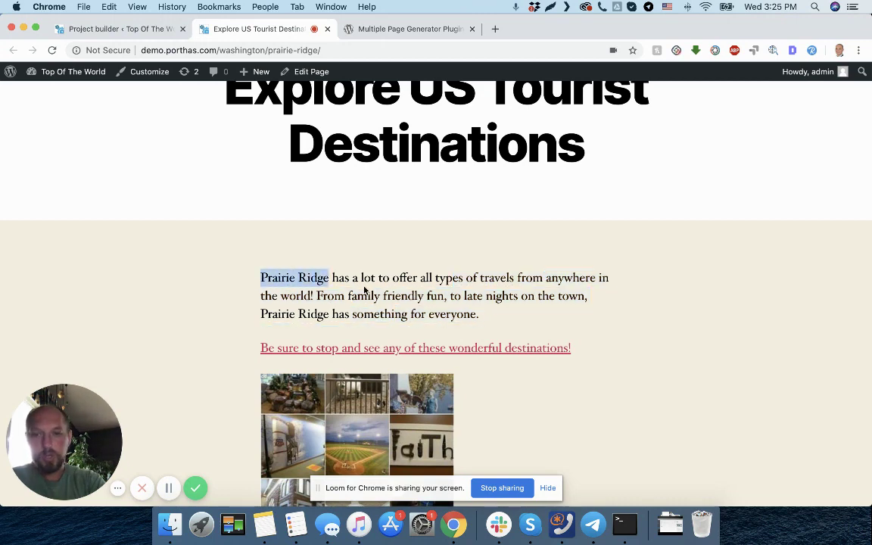
{"action": "scroll", "coordinate": [364, 290], "scroll_direction": "down", "scroll_amount": 5}
{"action": "scroll", "coordinate": [405, 301], "scroll_direction": "up", "scroll_amount": 5}
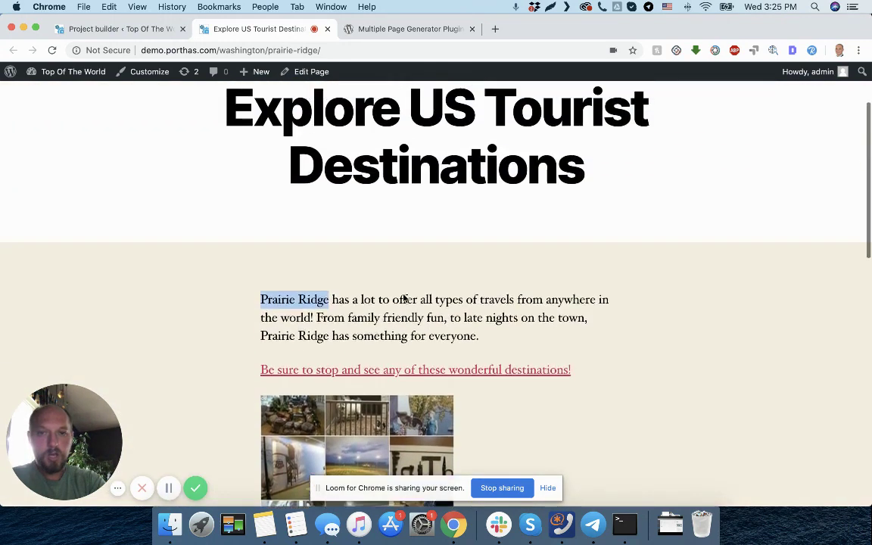
{"action": "scroll", "coordinate": [405, 299], "scroll_direction": "up", "scroll_amount": 3}
Load the Edison page by replacing prairie-ridge with Edison in the page address, and look through its text, image and links
{"action": "double_click", "coordinate": [308, 50]}
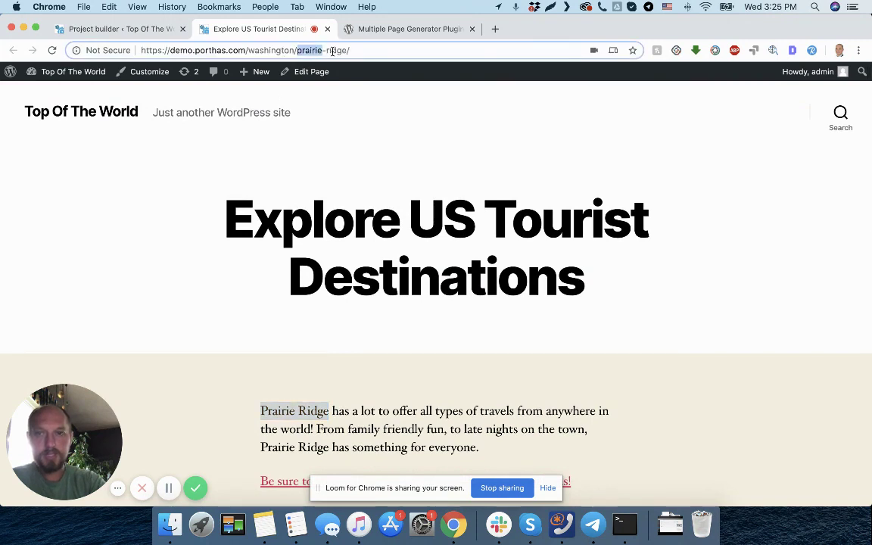
{"action": "left_click_drag", "start_coordinate": [333, 51], "coordinate": [337, 52]}
{"action": "key", "text": "super+v"}
{"action": "left_click", "coordinate": [404, 77]}
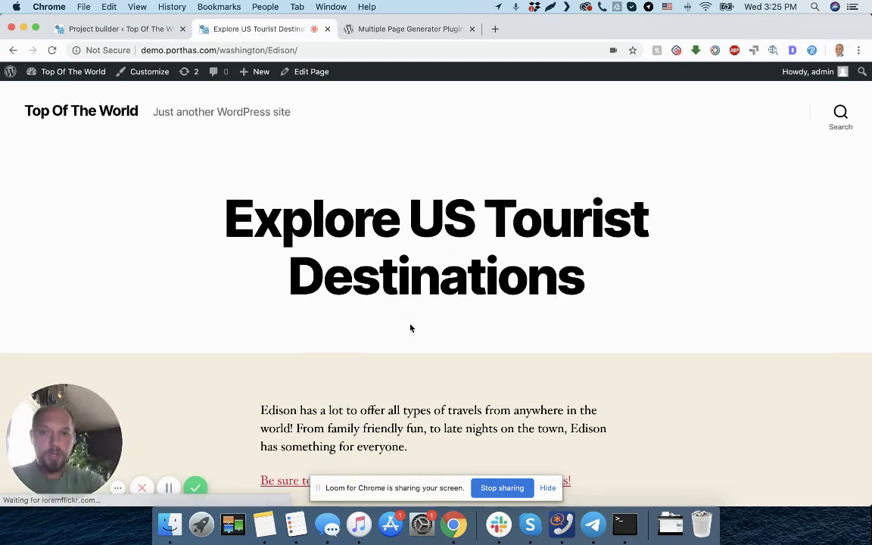
{"action": "scroll", "coordinate": [411, 328], "scroll_direction": "down", "scroll_amount": 3}
{"action": "scroll", "coordinate": [420, 328], "scroll_direction": "down", "scroll_amount": 3}
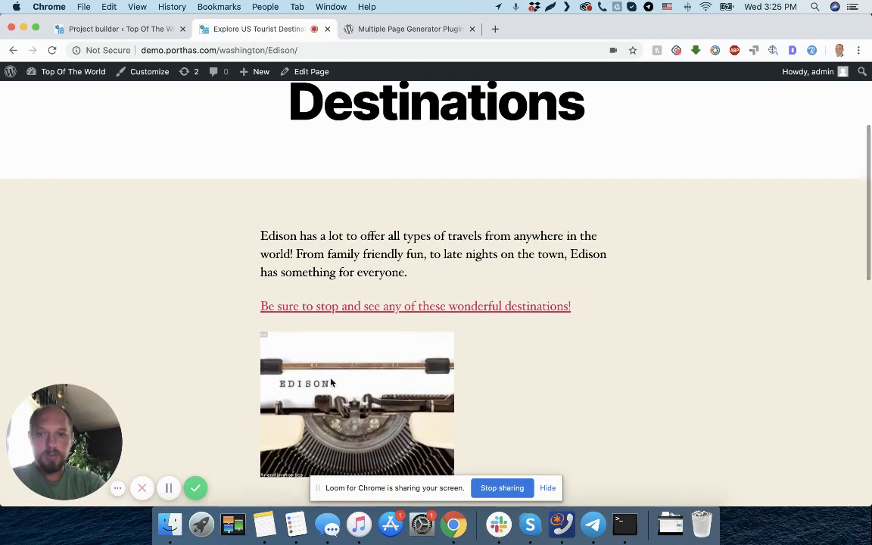
{"action": "scroll", "coordinate": [331, 383], "scroll_direction": "down", "scroll_amount": 1}
{"action": "scroll", "coordinate": [424, 348], "scroll_direction": "down", "scroll_amount": 4}
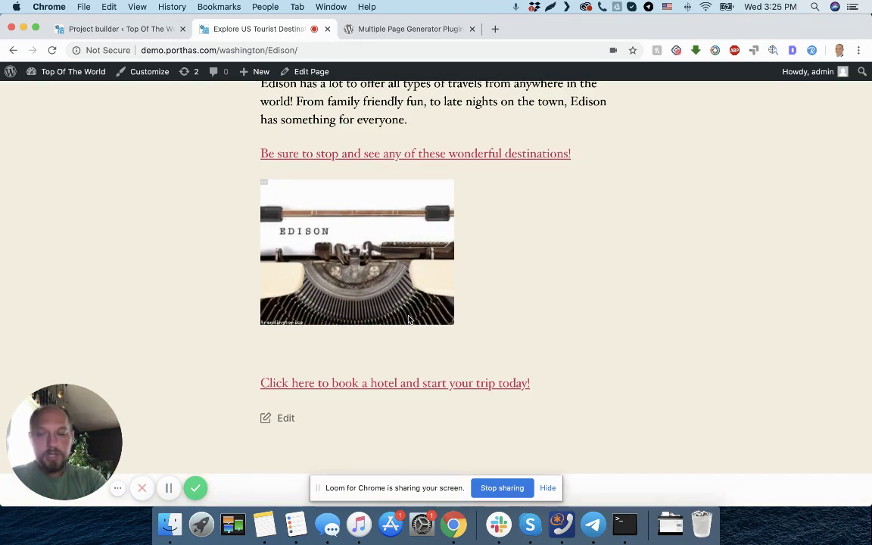
{"action": "scroll", "coordinate": [432, 255], "scroll_direction": "up", "scroll_amount": 2}
{"action": "scroll", "coordinate": [431, 255], "scroll_direction": "up", "scroll_amount": 9}
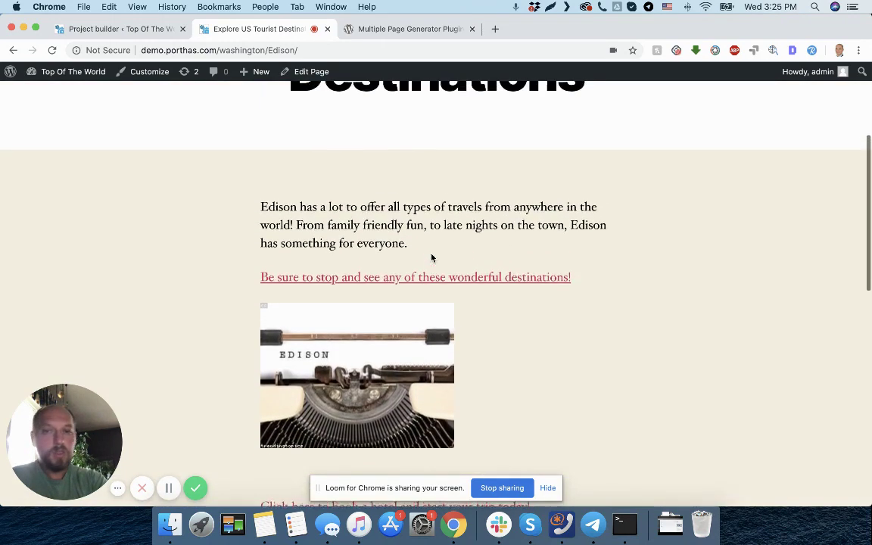
Open the template page for editing and examine its title and the mpg_city shortcodes in the opening paragraph
{"action": "left_click", "coordinate": [304, 71]}
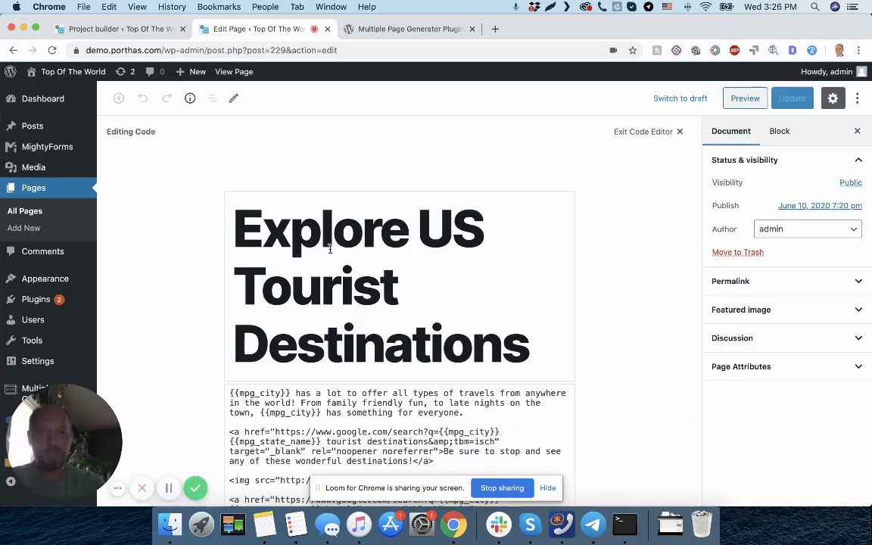
{"action": "left_click_drag", "start_coordinate": [264, 228], "coordinate": [539, 348]}
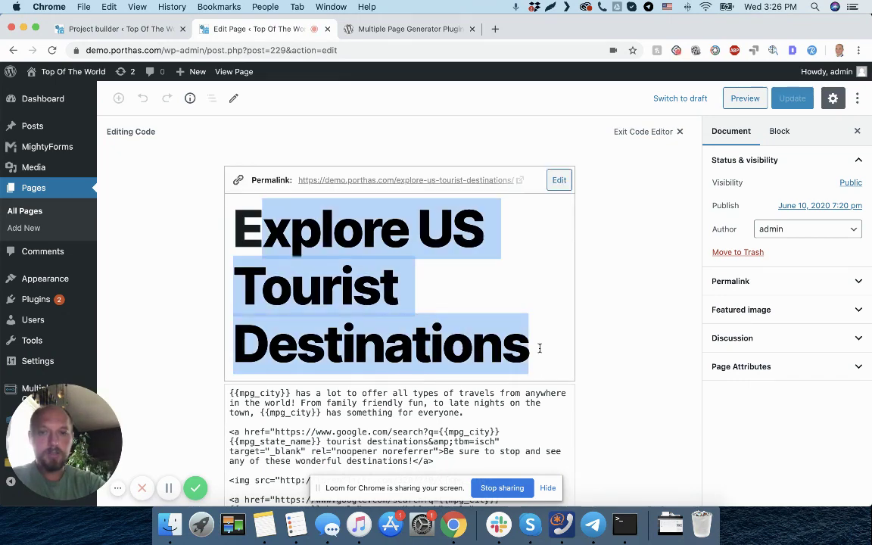
{"action": "triple_click", "coordinate": [257, 393]}
{"action": "left_click", "coordinate": [276, 412]}
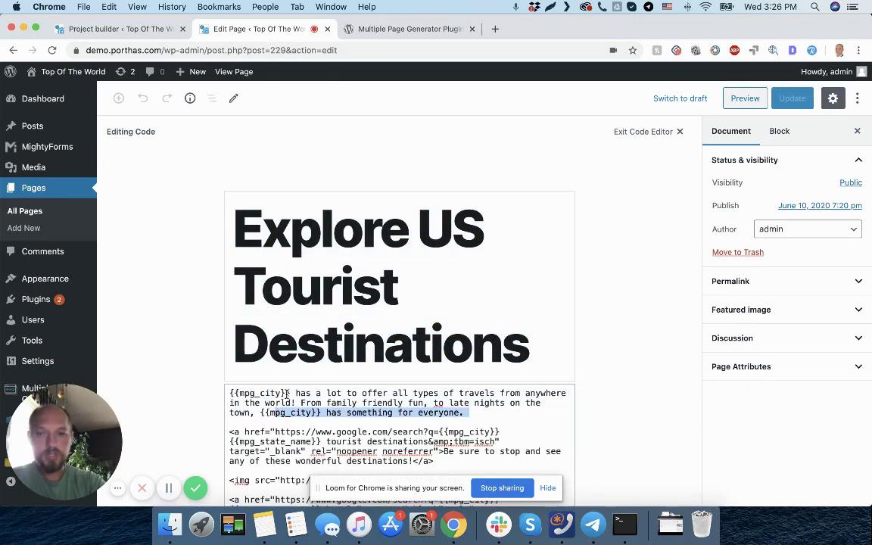
{"action": "left_click_drag", "start_coordinate": [290, 394], "coordinate": [229, 393]}
{"action": "left_click", "coordinate": [427, 403]}
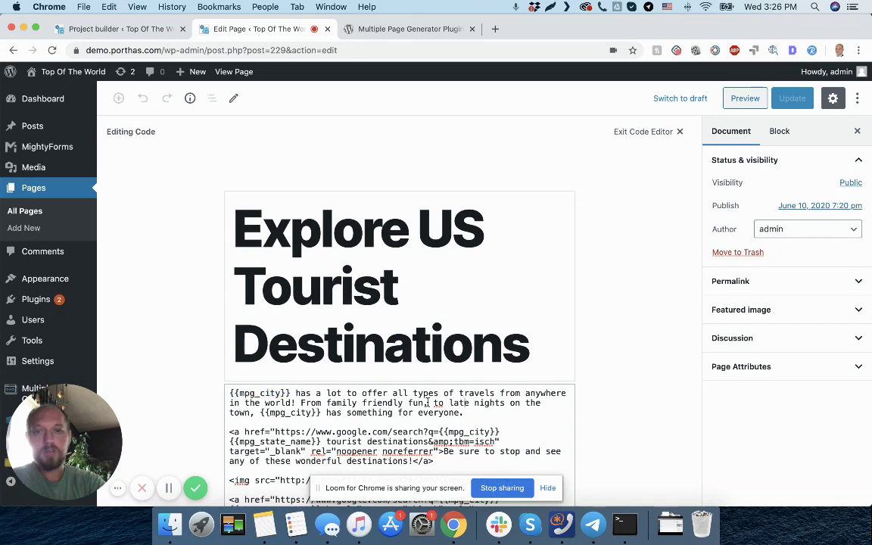
Examine the shortcodes used in the tourist destinations link, the image source and the hotel booking link of the page code
{"action": "scroll", "coordinate": [434, 413], "scroll_direction": "down", "scroll_amount": 2}
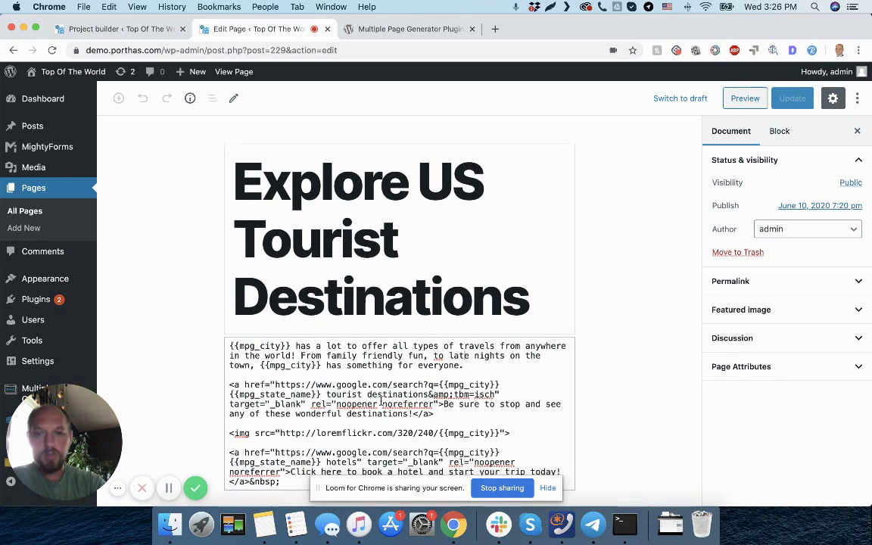
{"action": "left_click_drag", "start_coordinate": [231, 384], "coordinate": [500, 395]}
{"action": "left_click", "coordinate": [367, 392]}
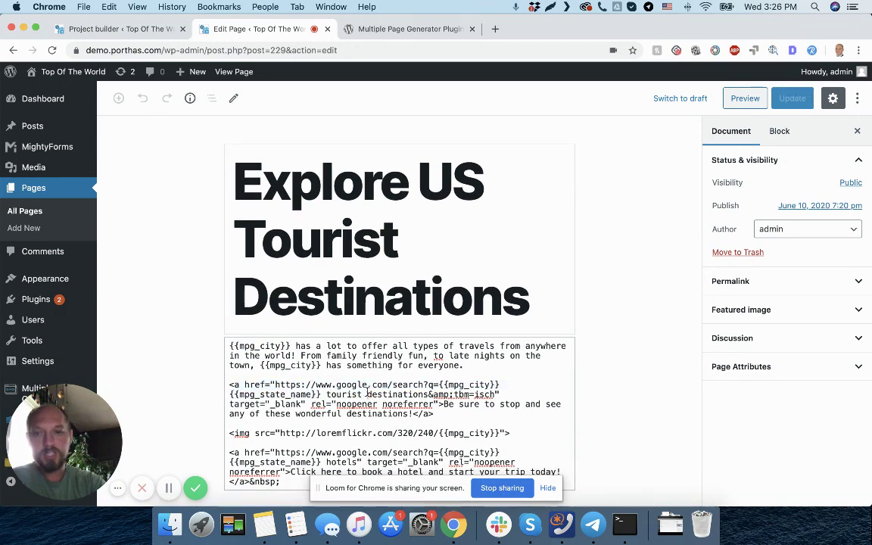
{"action": "triple_click", "coordinate": [344, 433]}
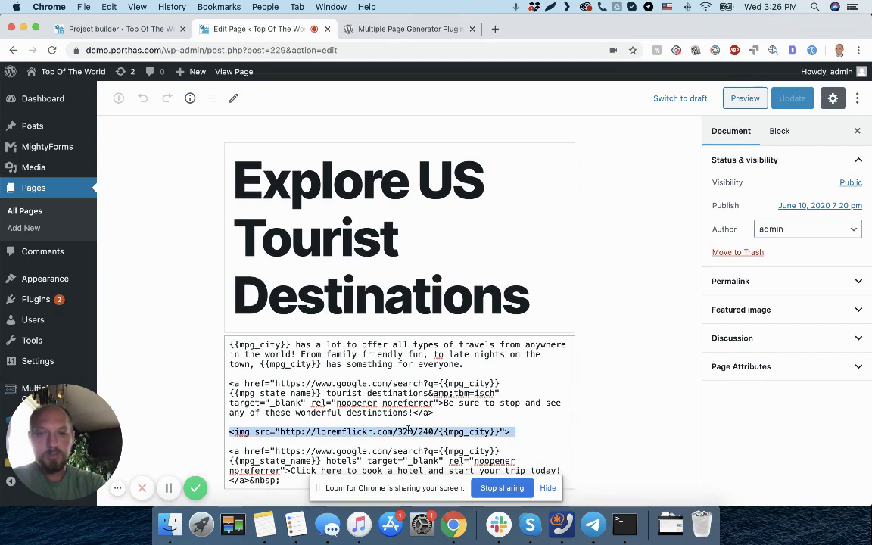
{"action": "left_click_drag", "start_coordinate": [439, 432], "coordinate": [500, 432]}
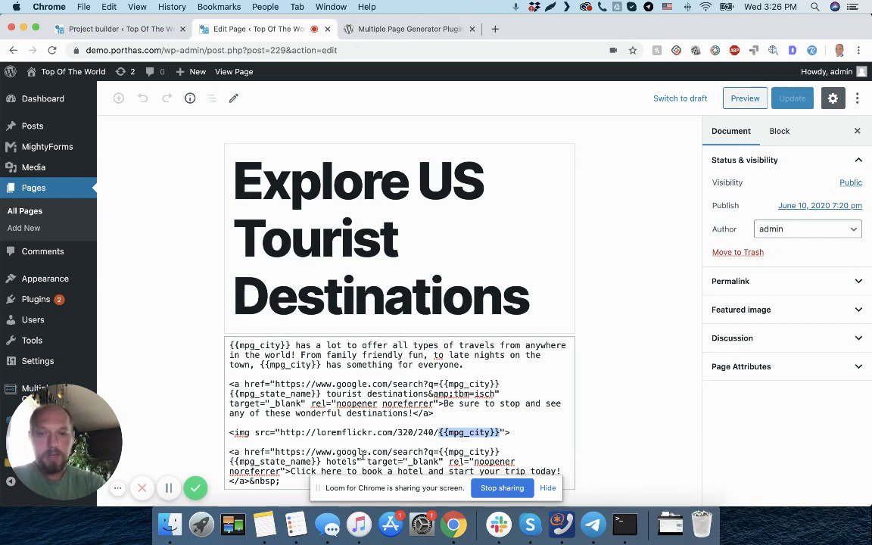
{"action": "left_click", "coordinate": [547, 488]}
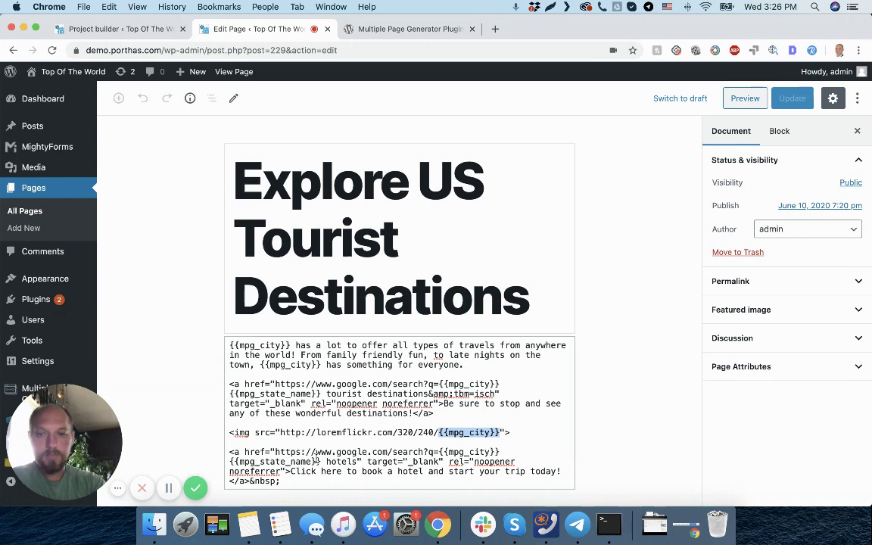
{"action": "left_click", "coordinate": [273, 460]}
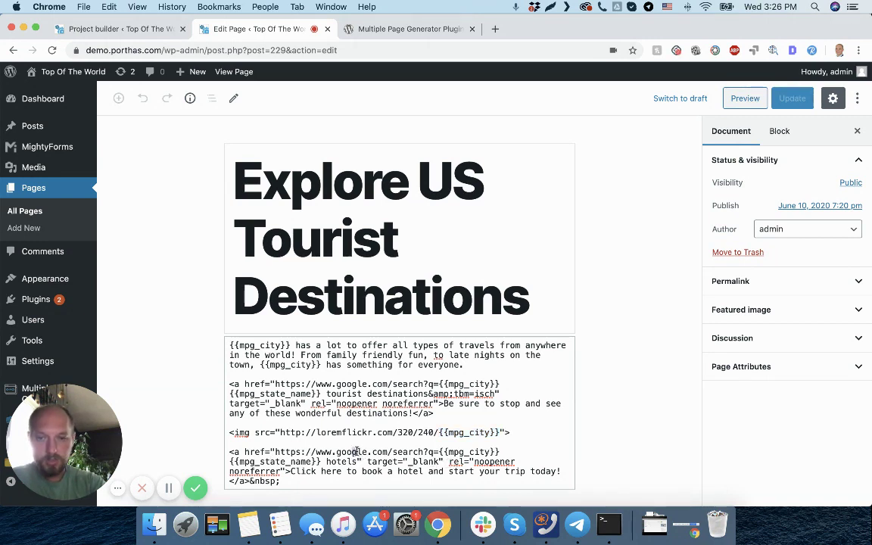
{"action": "left_click_drag", "start_coordinate": [355, 451], "coordinate": [441, 461]}
{"action": "left_click", "coordinate": [440, 461]}
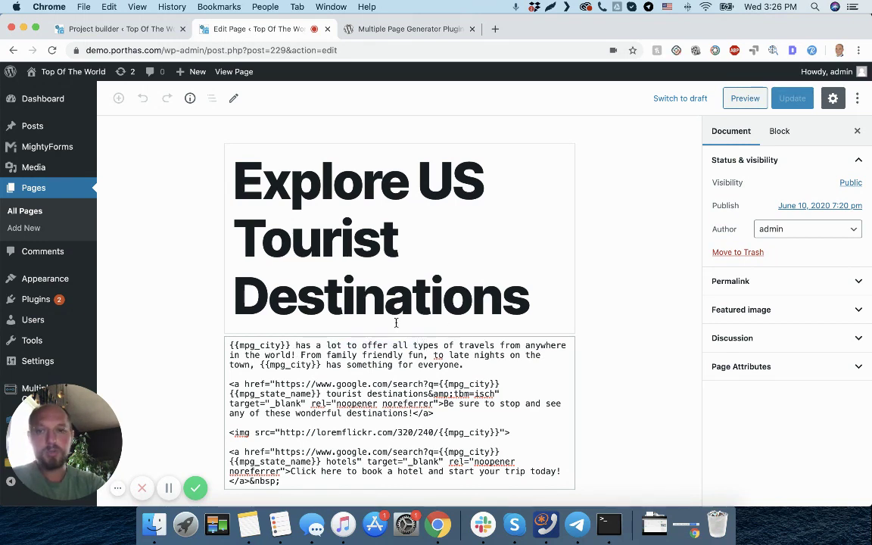
Replace "US" in the template page's title with the {{mpg_city}} shortcode
{"action": "double_click", "coordinate": [350, 297]}
{"action": "left_click", "coordinate": [310, 190]}
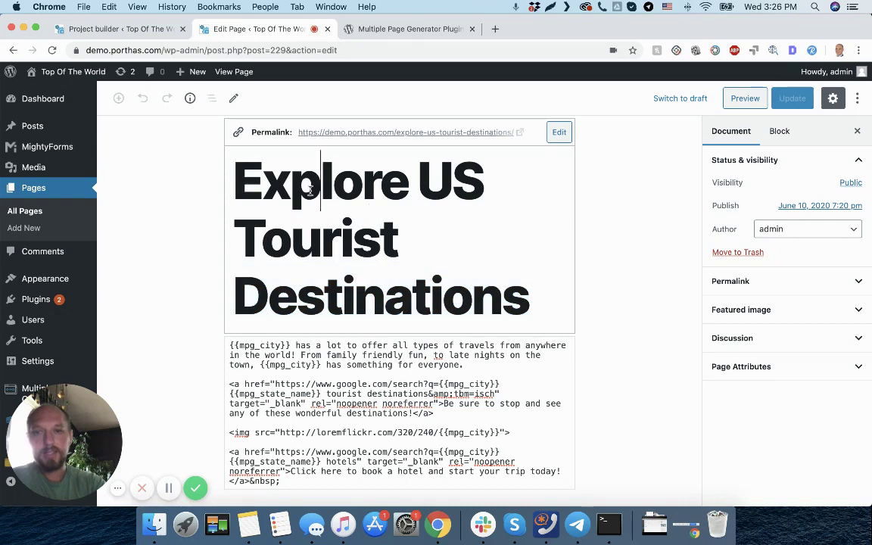
{"action": "triple_click", "coordinate": [310, 191]}
{"action": "left_click", "coordinate": [347, 189]}
{"action": "triple_click", "coordinate": [321, 159]}
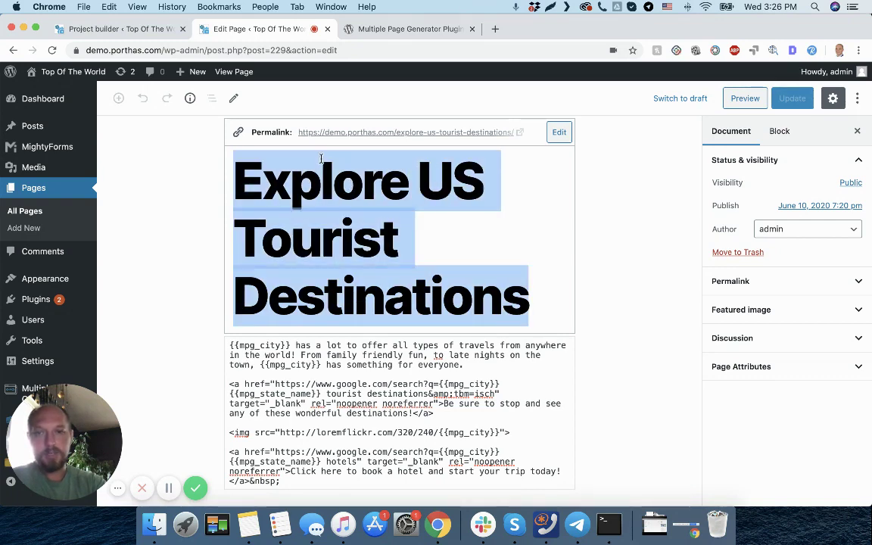
{"action": "left_click", "coordinate": [299, 169]}
{"action": "double_click", "coordinate": [303, 171]}
{"action": "double_click", "coordinate": [444, 206]}
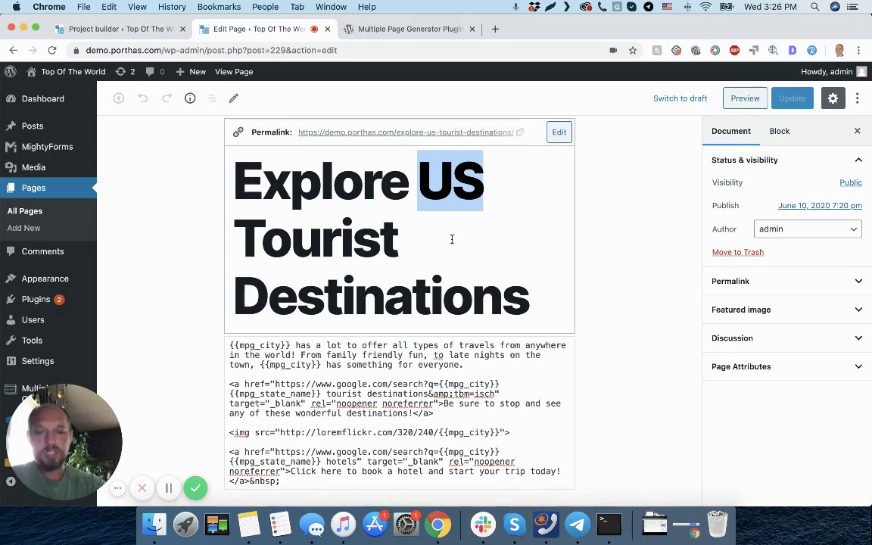
{"action": "type", "text": "{{mpg_"}
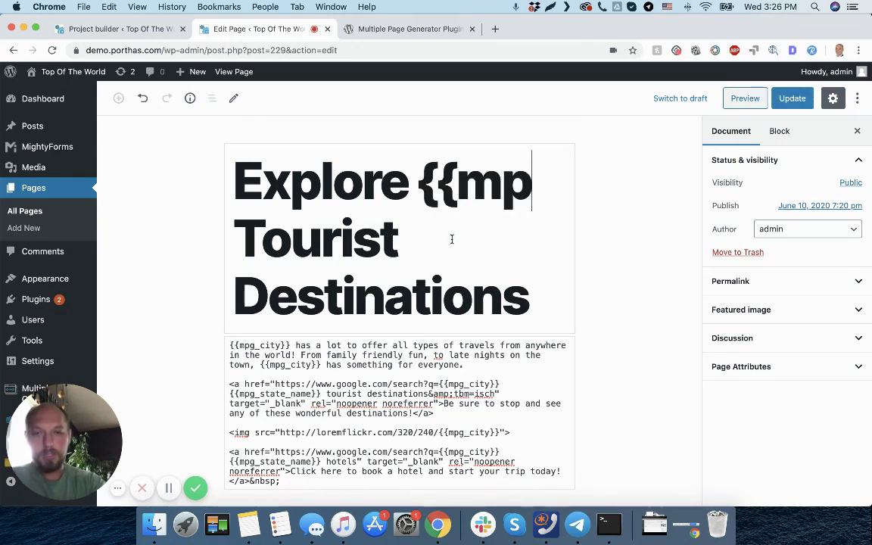
{"action": "type", "text": "city}}"}
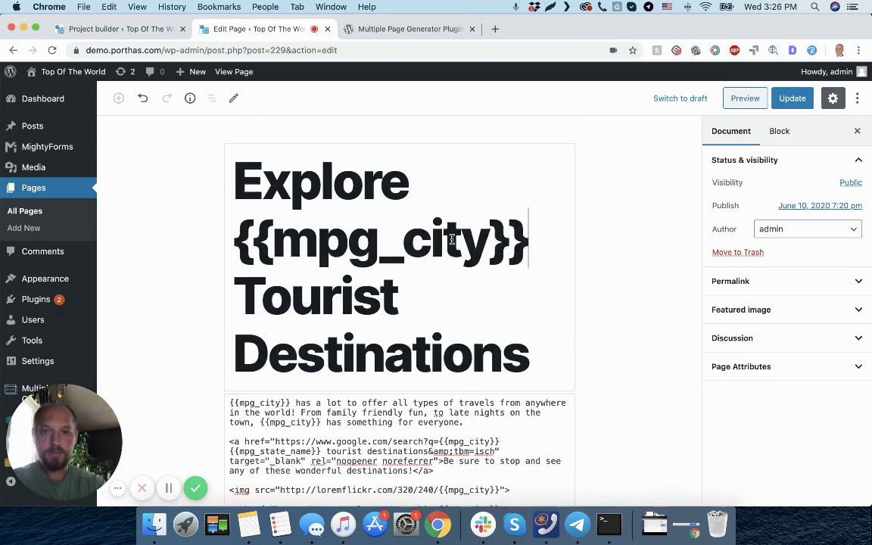
Remove "Tourist Destinations" from the template page's title, leaving "Explore {{mpg_city}}", and update the page
{"action": "double_click", "coordinate": [387, 280]}
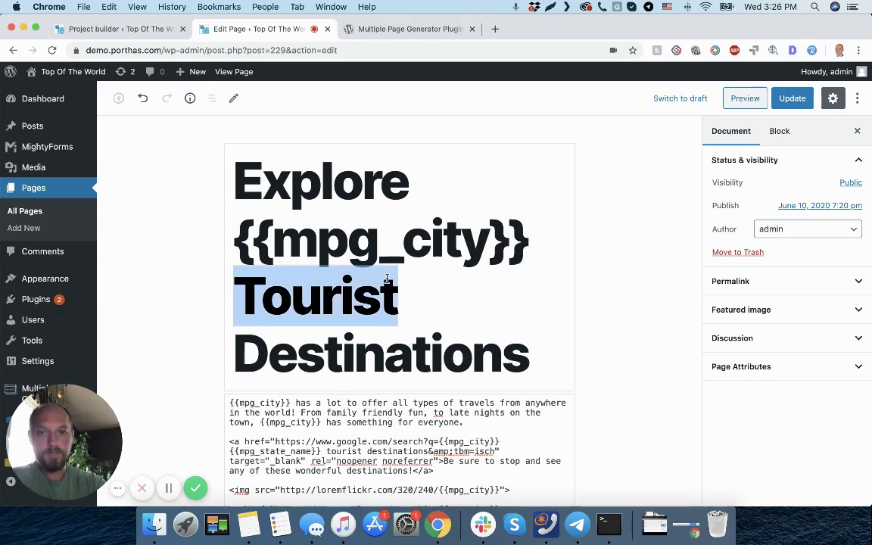
{"action": "left_click", "coordinate": [545, 358], "text": "shift"}
{"action": "key", "text": "BackSpace"}
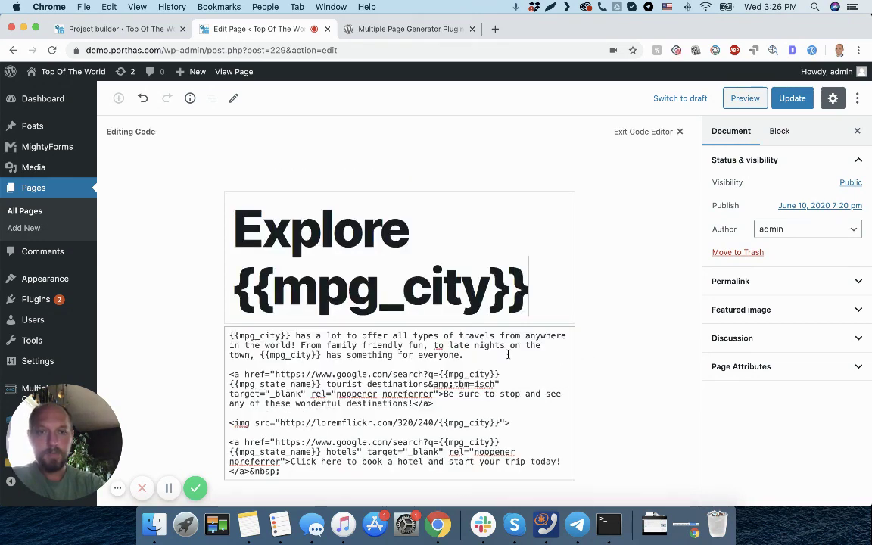
{"action": "left_click", "coordinate": [791, 98]}
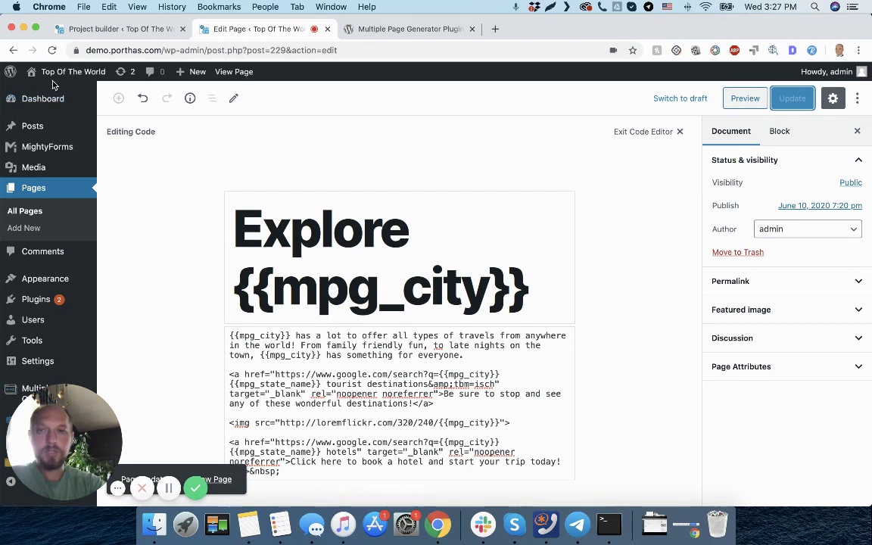
Return to the generated Edison page, reload it, and examine its title and content
{"action": "left_click", "coordinate": [13, 50]}
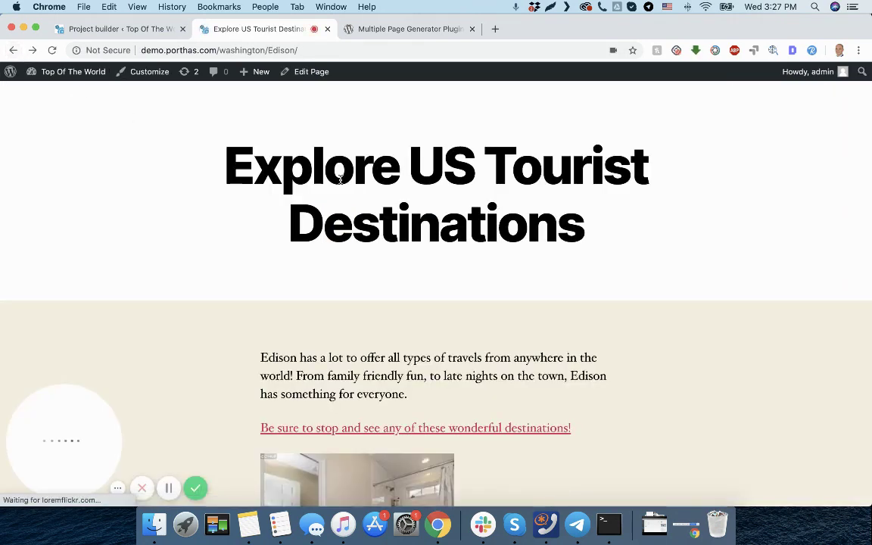
{"action": "key", "text": "super+r"}
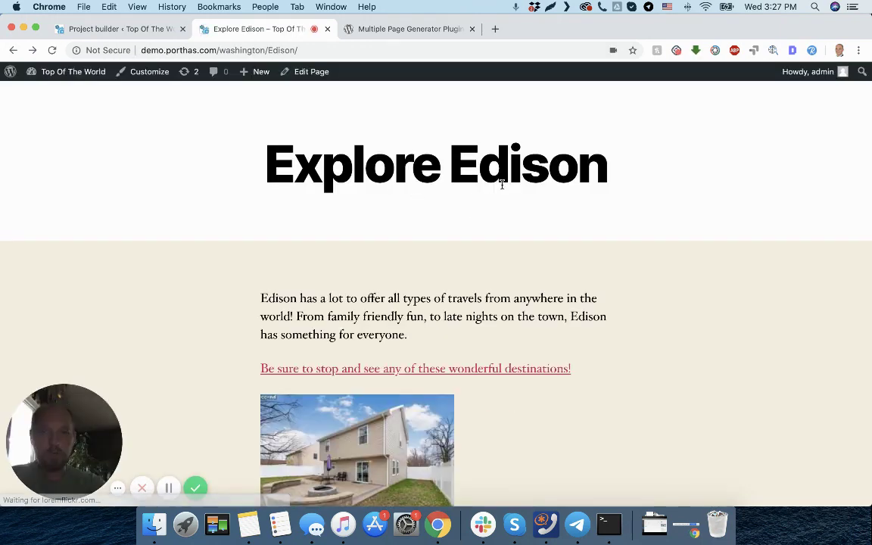
{"action": "double_click", "coordinate": [502, 184]}
{"action": "left_click", "coordinate": [439, 212]}
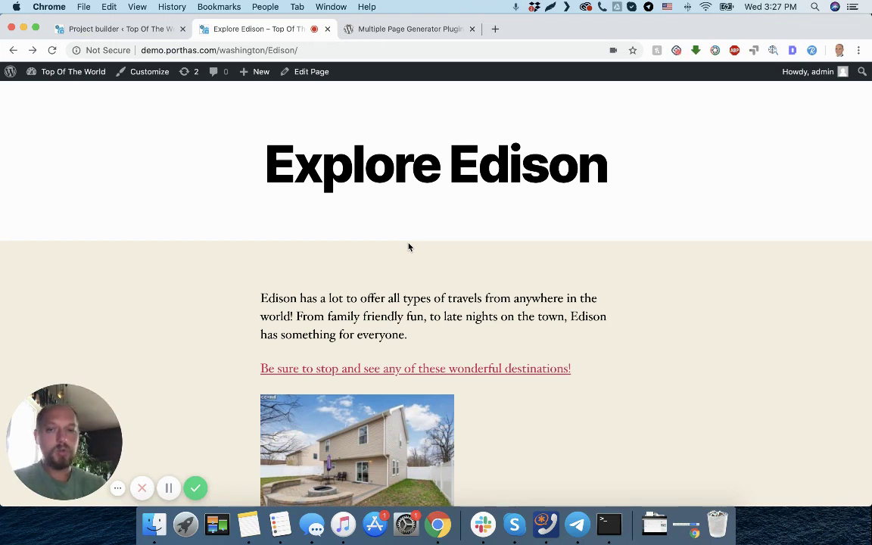
{"action": "scroll", "coordinate": [415, 256], "scroll_direction": "down", "scroll_amount": 5}
{"action": "scroll", "coordinate": [439, 257], "scroll_direction": "up", "scroll_amount": 6}
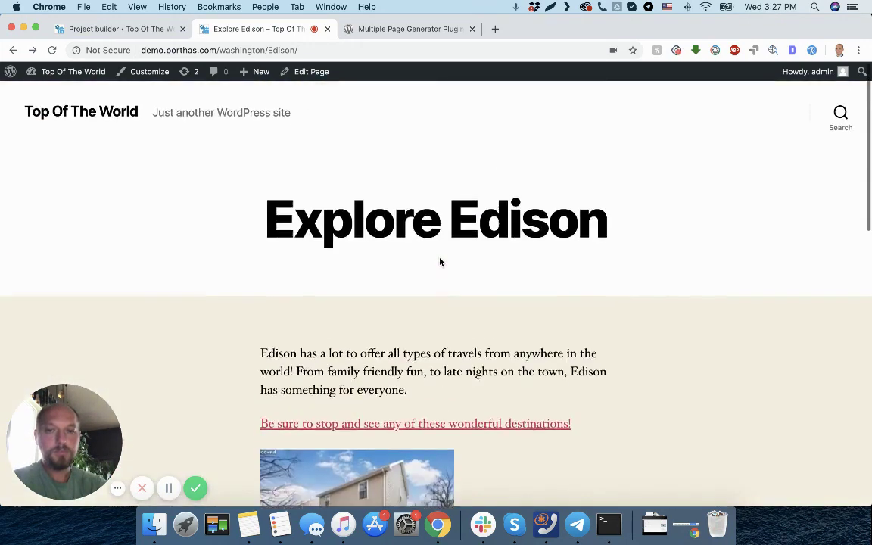
Go back to the US cities project and examine its shortcode settings, including the list generation section
{"action": "left_click", "coordinate": [94, 30]}
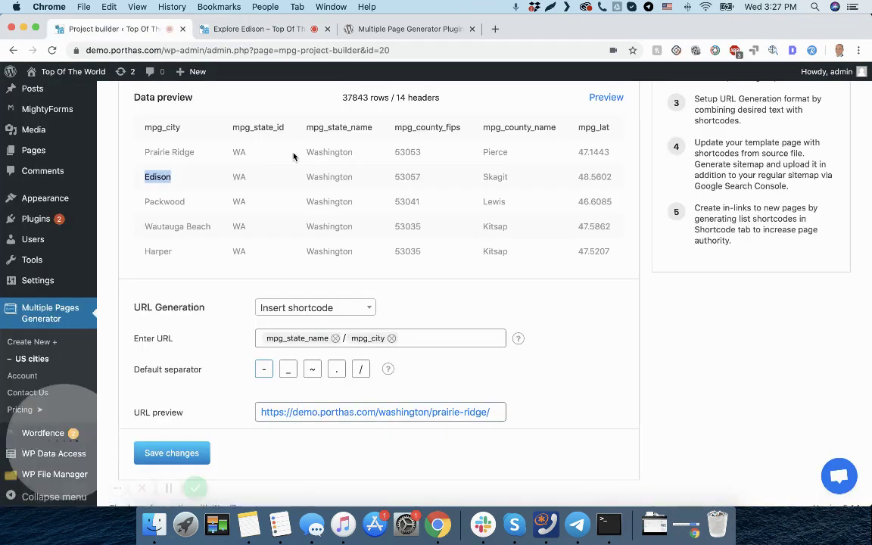
{"action": "scroll", "coordinate": [288, 163], "scroll_direction": "up", "scroll_amount": 10}
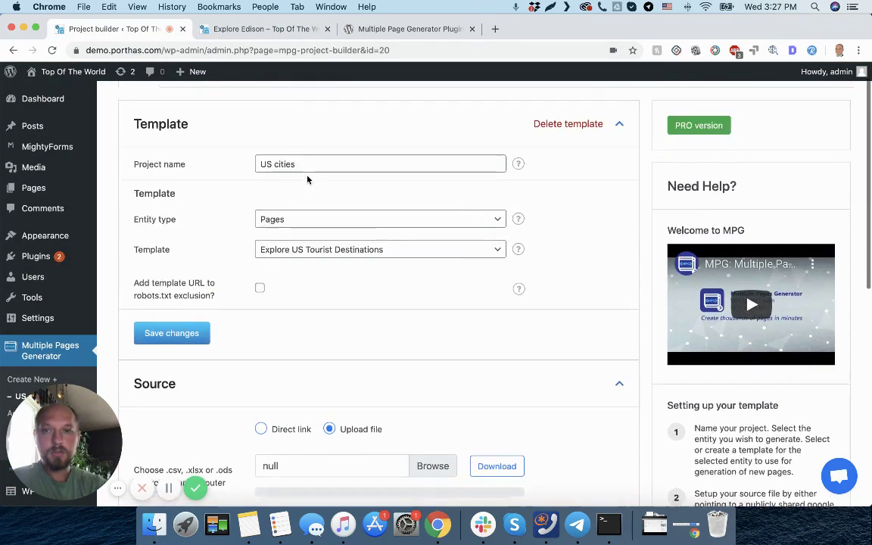
{"action": "left_click", "coordinate": [195, 117]}
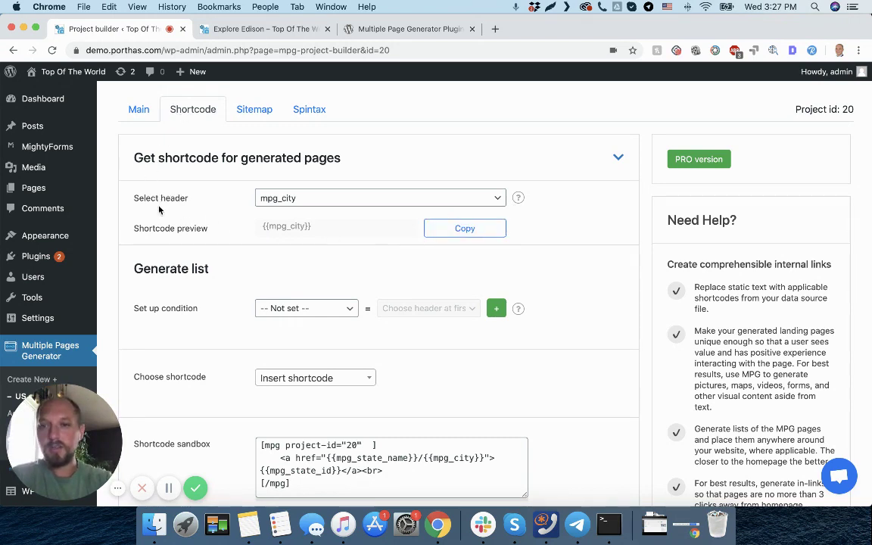
{"action": "double_click", "coordinate": [154, 267]}
{"action": "left_click_drag", "start_coordinate": [151, 269], "coordinate": [203, 269]}
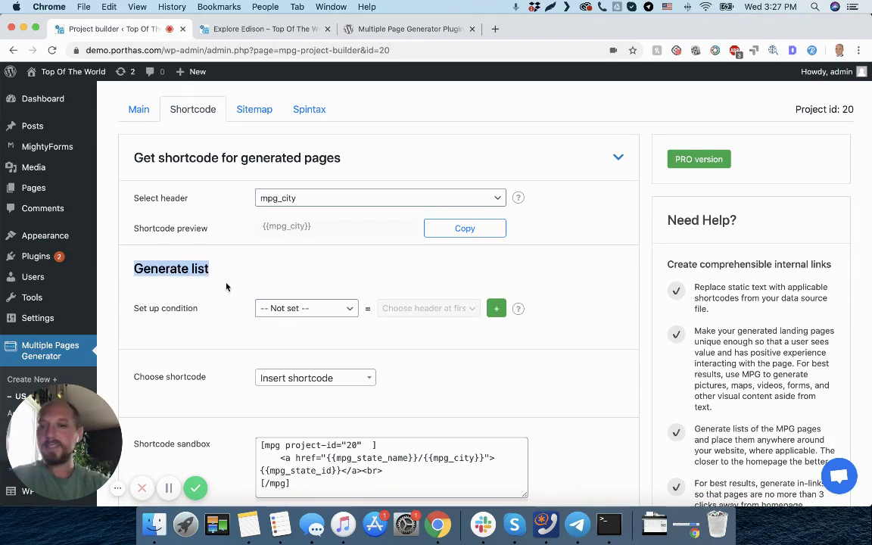
{"action": "left_click", "coordinate": [223, 287]}
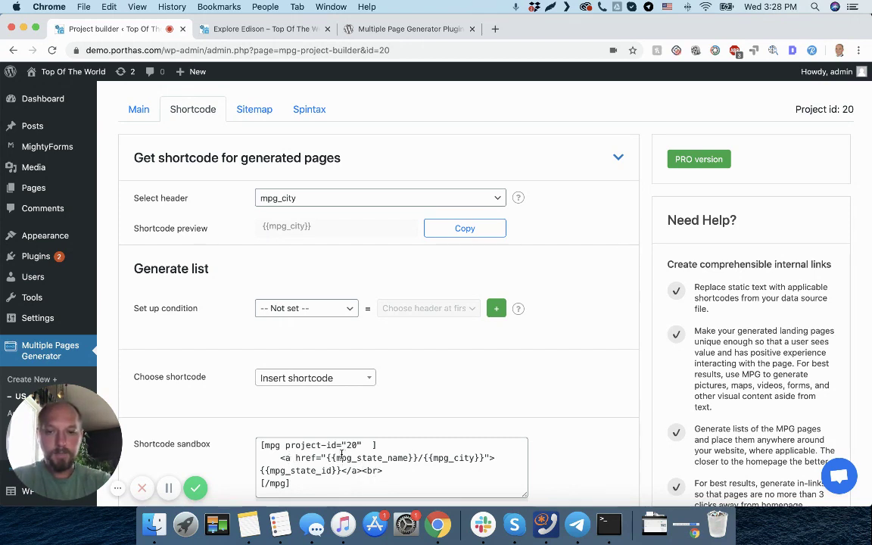
Replace mpg_state_id with mpg_city as the link text in the unfiltered list shortcode and preview the list
{"action": "left_click", "coordinate": [371, 446]}
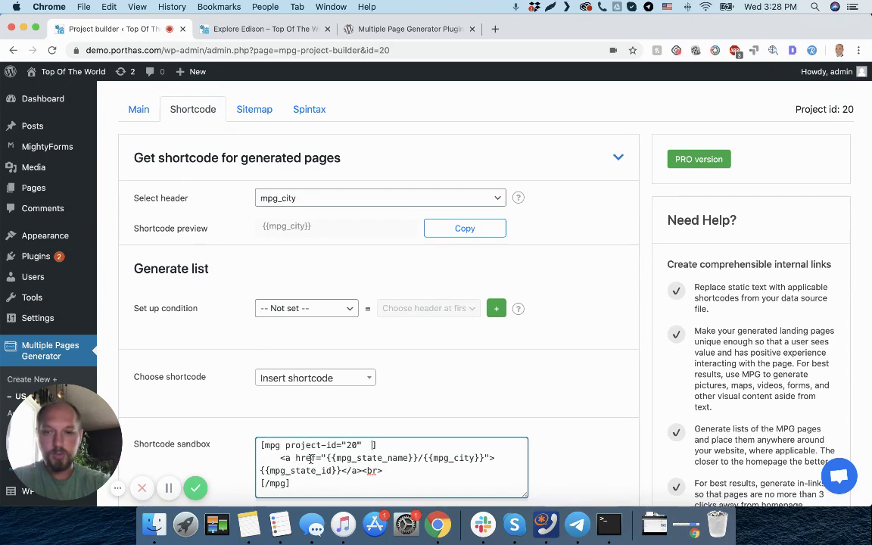
{"action": "scroll", "coordinate": [311, 457], "scroll_direction": "down", "scroll_amount": 2}
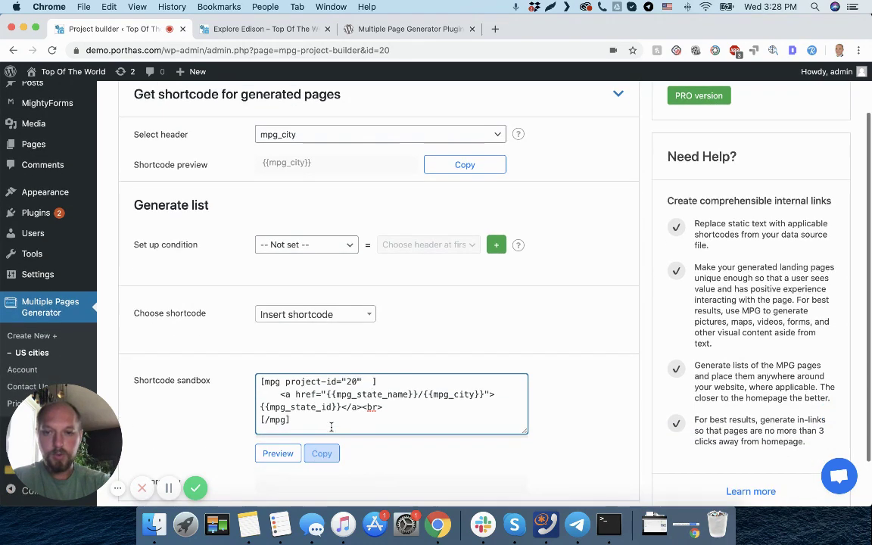
{"action": "double_click", "coordinate": [366, 394]}
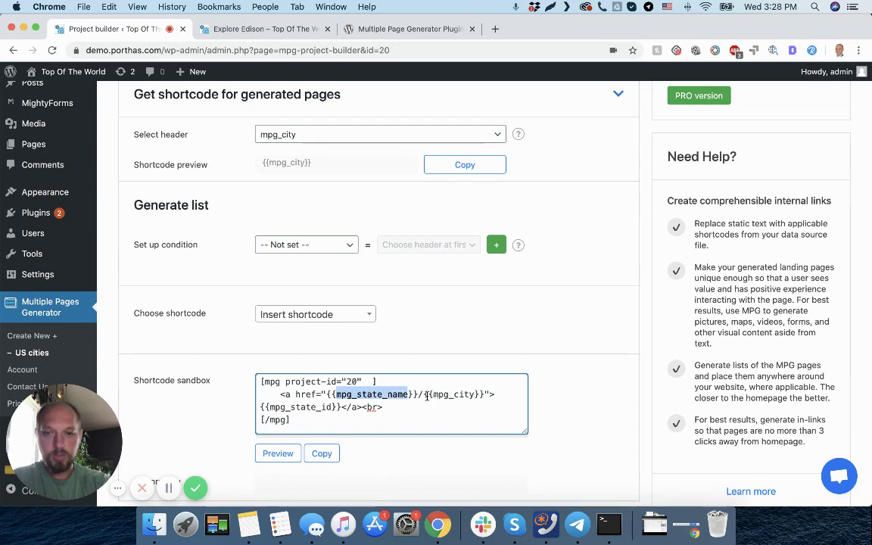
{"action": "left_click_drag", "start_coordinate": [408, 394], "coordinate": [387, 394]}
{"action": "double_click", "coordinate": [301, 406]}
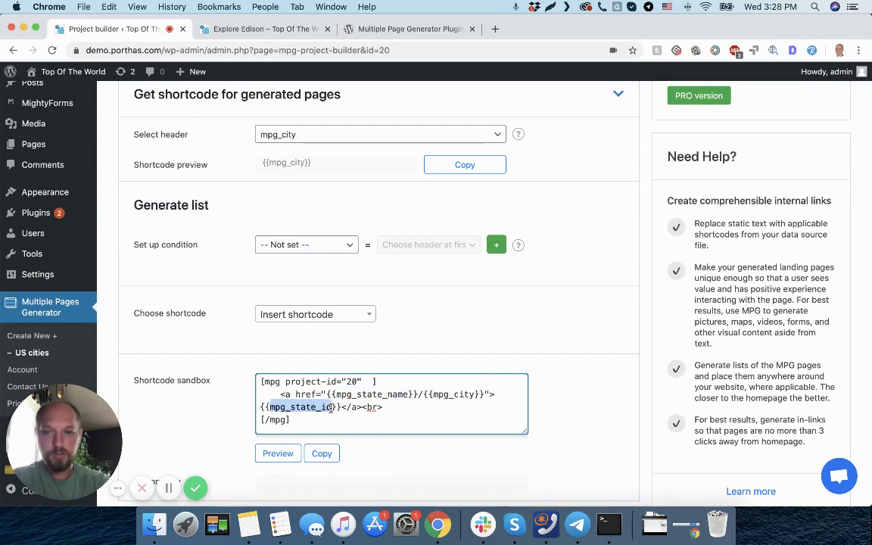
{"action": "left_click", "coordinate": [296, 408]}
{"action": "double_click", "coordinate": [295, 408]}
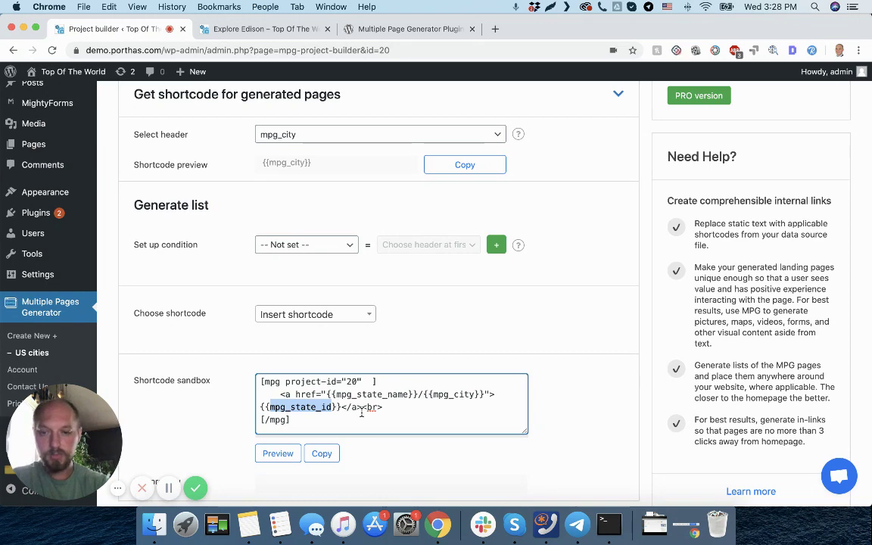
{"action": "type", "text": "mpg_city"}
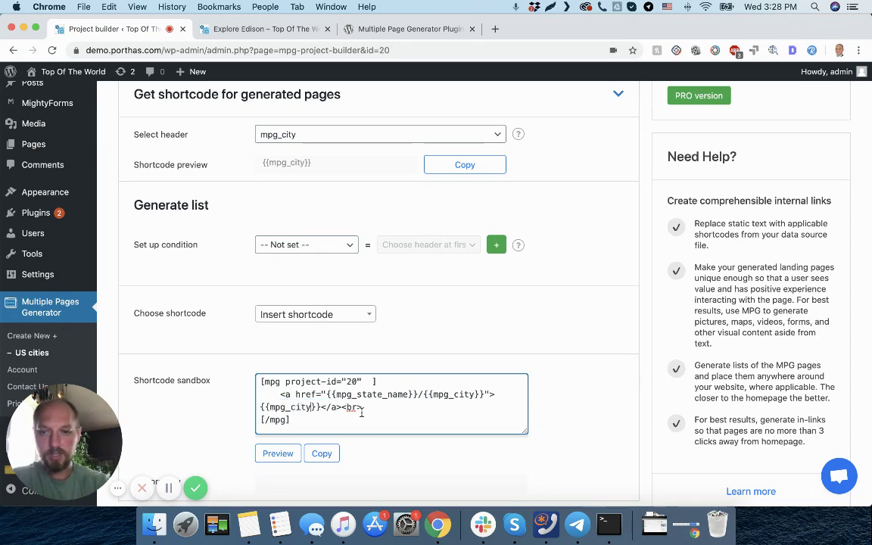
{"action": "left_click", "coordinate": [280, 453]}
{"action": "scroll", "coordinate": [401, 384], "scroll_direction": "down", "scroll_amount": 2}
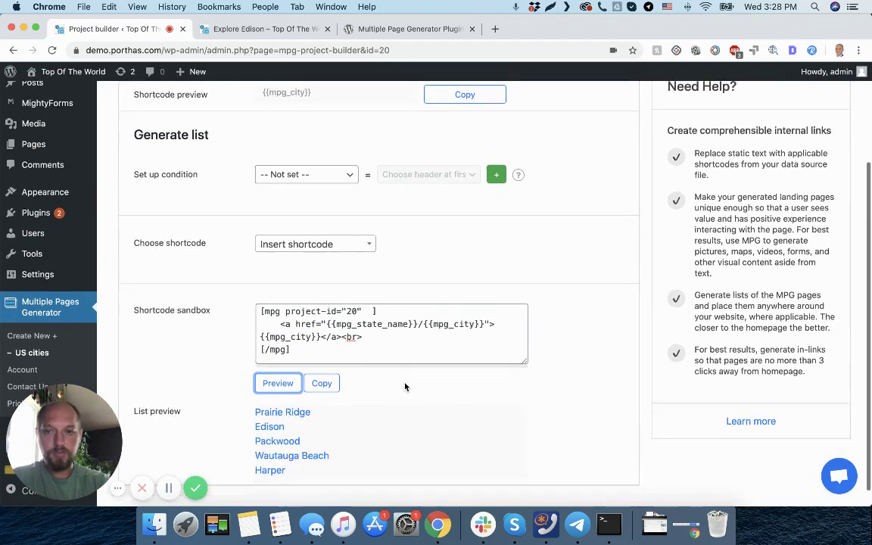
{"action": "scroll", "coordinate": [393, 384], "scroll_direction": "down", "scroll_amount": 1}
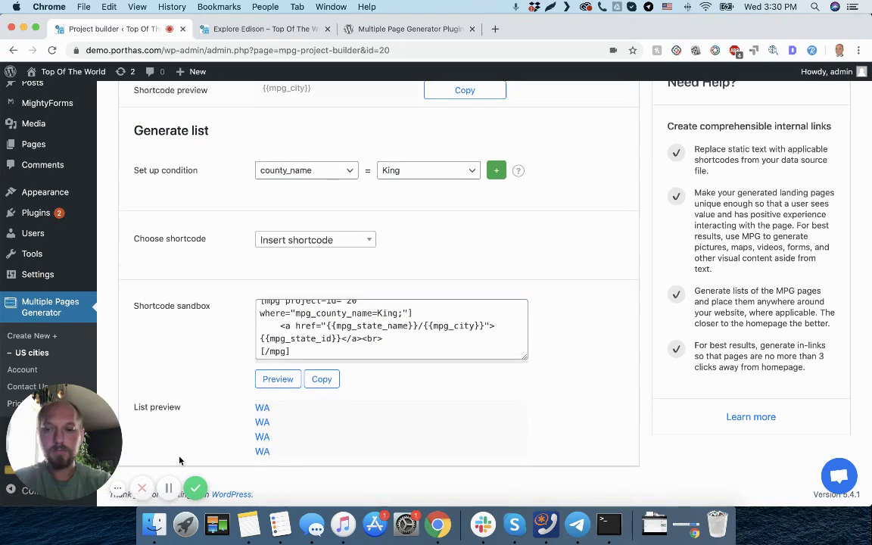
Set the generated list's county_name condition to Cuyahoga and preview the filtered list
{"action": "left_click", "coordinate": [303, 170]}
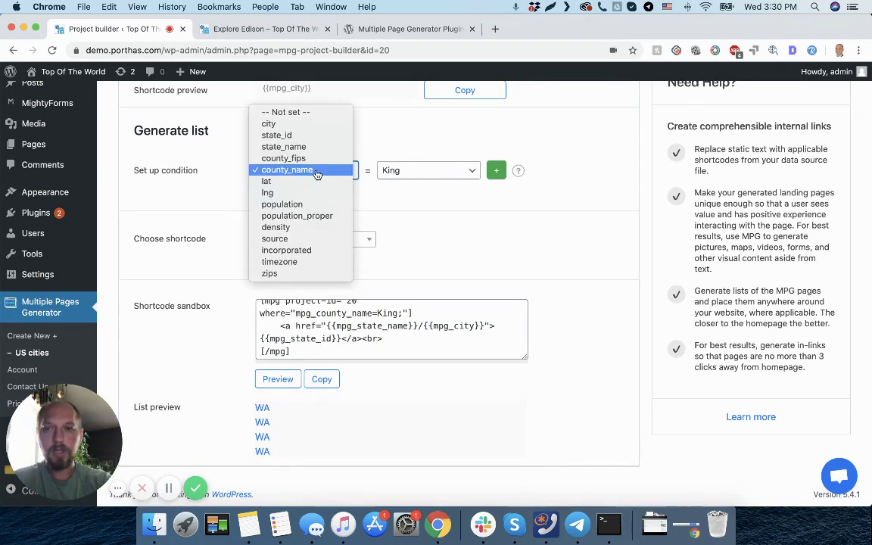
{"action": "left_click", "coordinate": [377, 173]}
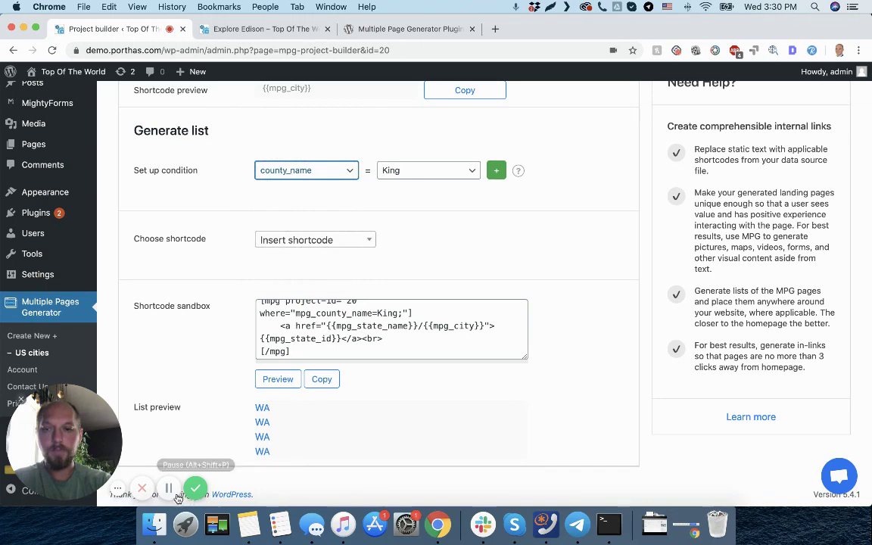
{"action": "left_click", "coordinate": [422, 171]}
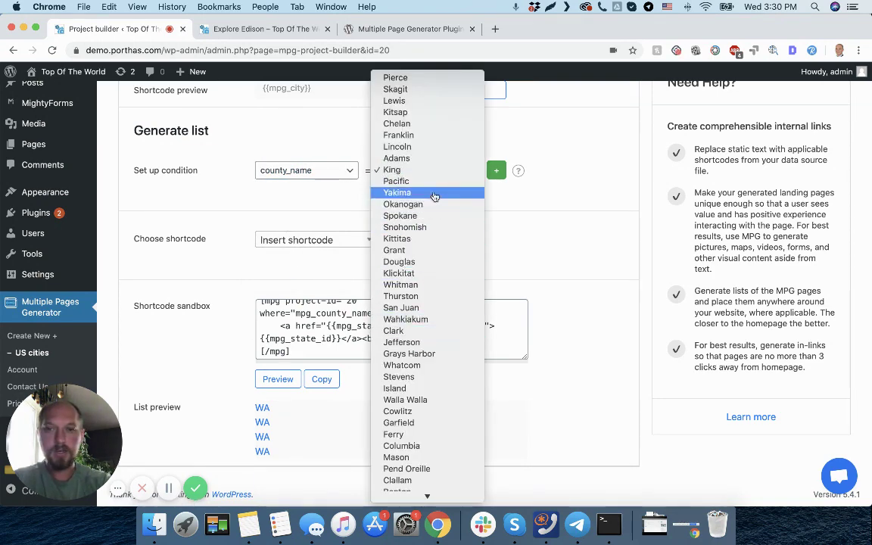
{"action": "left_click", "coordinate": [329, 179]}
{"action": "left_click", "coordinate": [431, 172]}
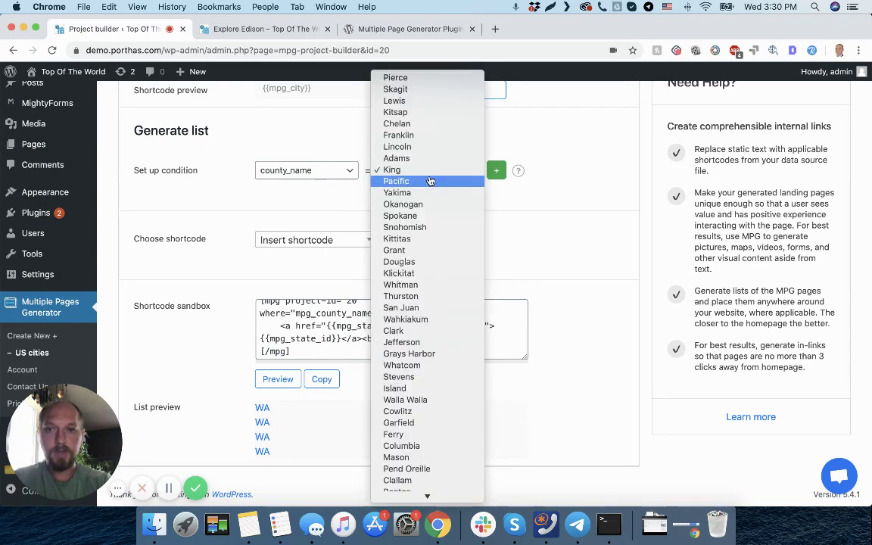
{"action": "scroll", "coordinate": [439, 216], "scroll_direction": "down", "scroll_amount": 5}
{"action": "scroll", "coordinate": [445, 226], "scroll_direction": "down", "scroll_amount": 3}
{"action": "scroll", "coordinate": [446, 227], "scroll_direction": "up", "scroll_amount": 5}
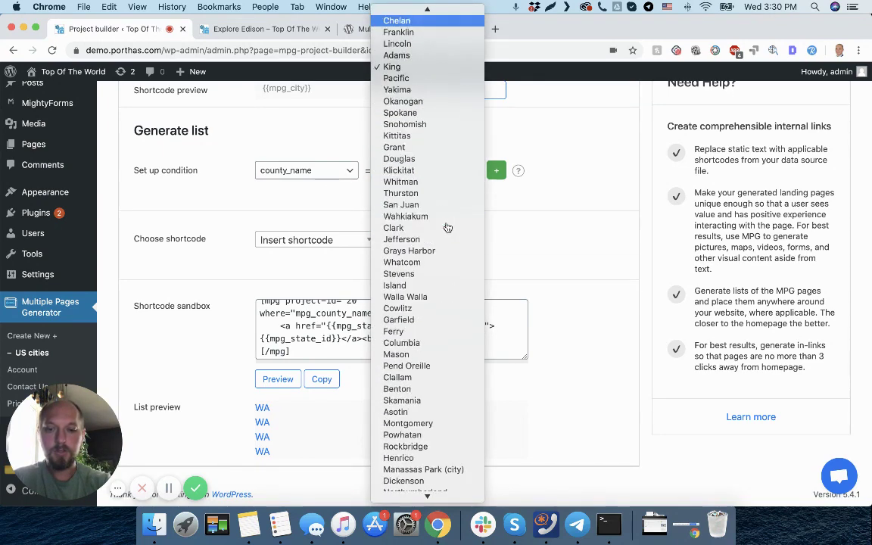
{"action": "scroll", "coordinate": [445, 227], "scroll_direction": "down", "scroll_amount": 15}
{"action": "left_click", "coordinate": [442, 484]}
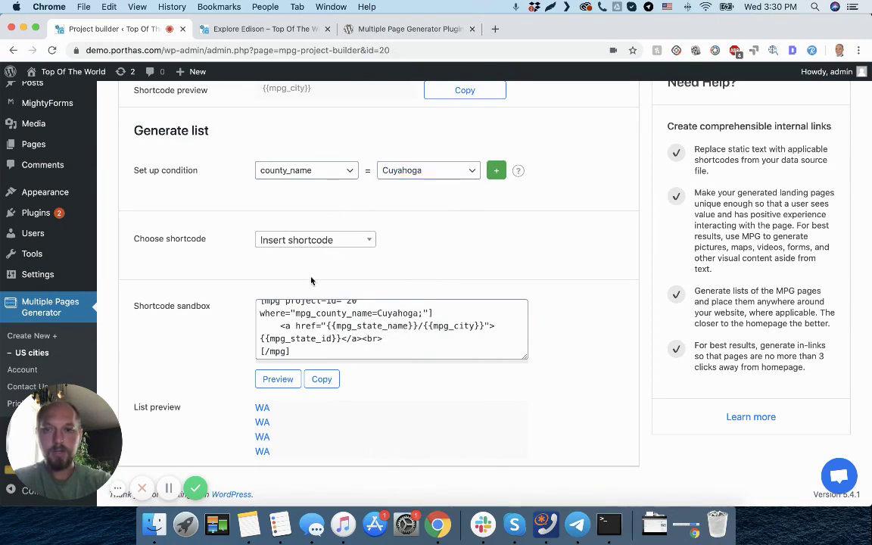
{"action": "left_click", "coordinate": [277, 379]}
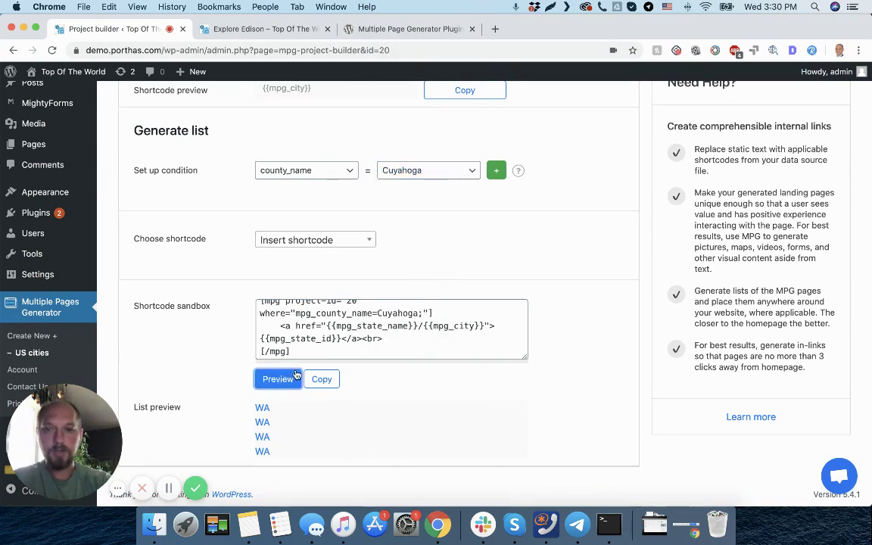
Replace mpg_state_id with mpg_city as the link text in the Cuyahoga list shortcode and preview the list again
{"action": "double_click", "coordinate": [313, 338]}
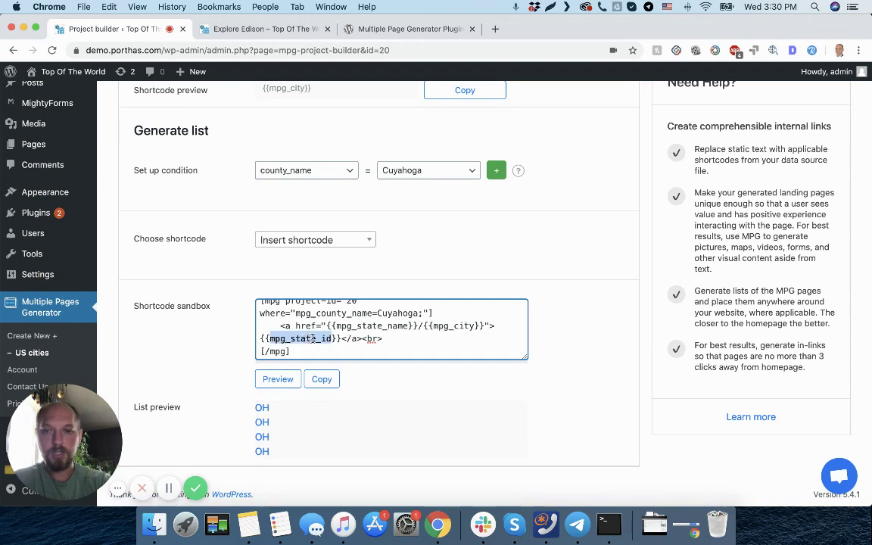
{"action": "type", "text": "m"}
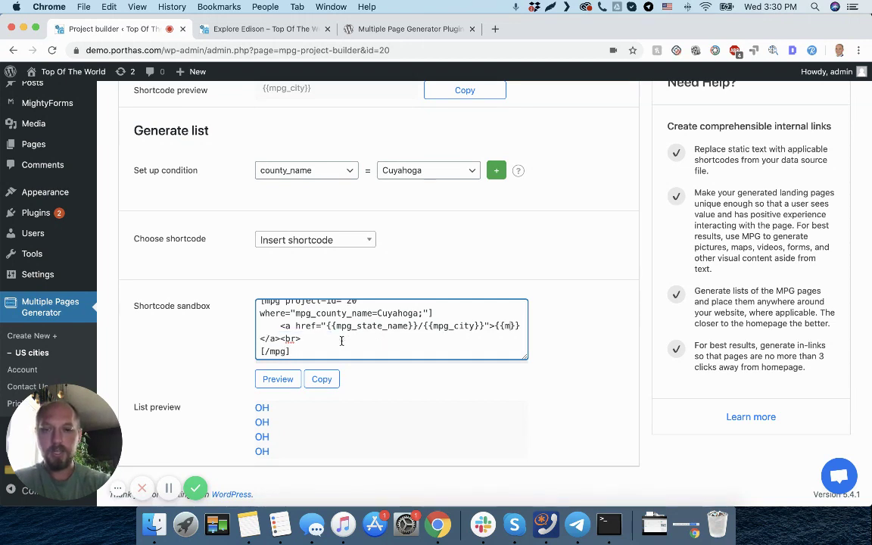
{"action": "type", "text": "pg_city"}
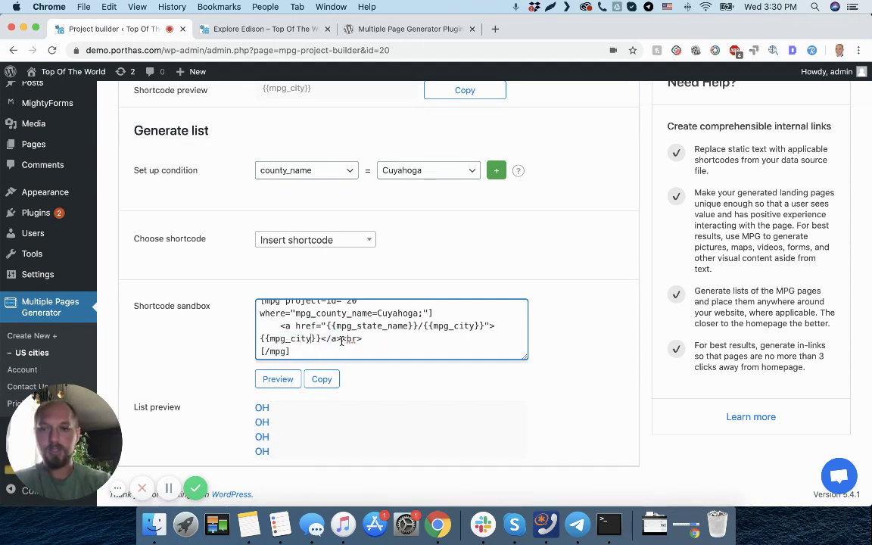
{"action": "left_click", "coordinate": [275, 378]}
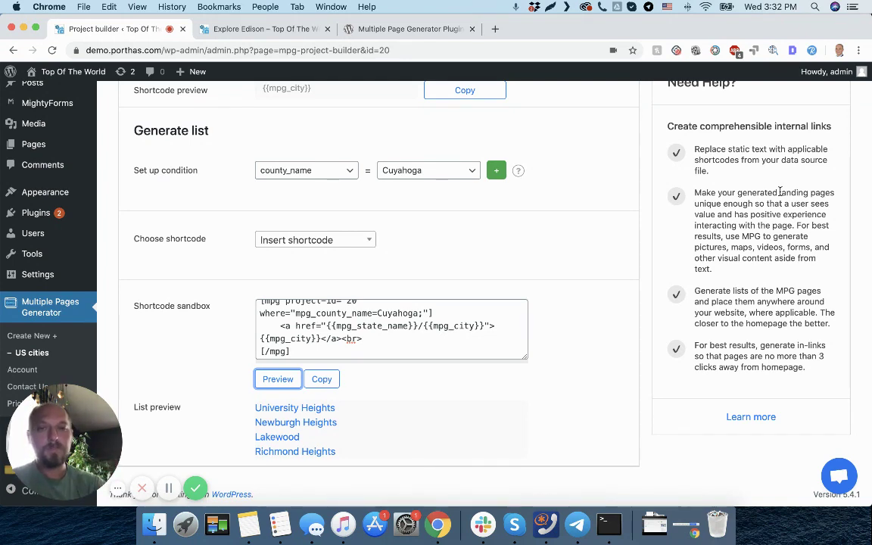
Save and generate the project's sitemap with its existing settings, and check the maximum URLs per sitemap file
{"action": "scroll", "coordinate": [462, 218], "scroll_direction": "up", "scroll_amount": 2}
{"action": "scroll", "coordinate": [447, 218], "scroll_direction": "up", "scroll_amount": 3}
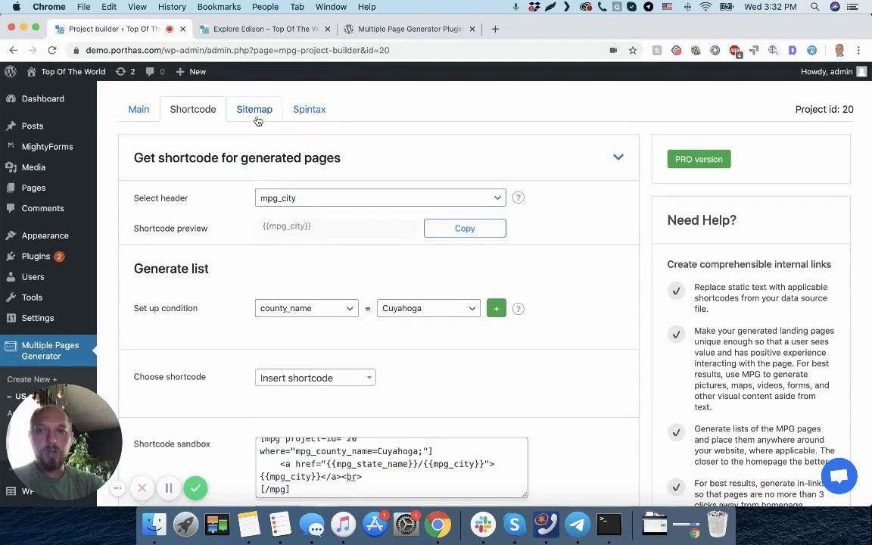
{"action": "left_click", "coordinate": [258, 112]}
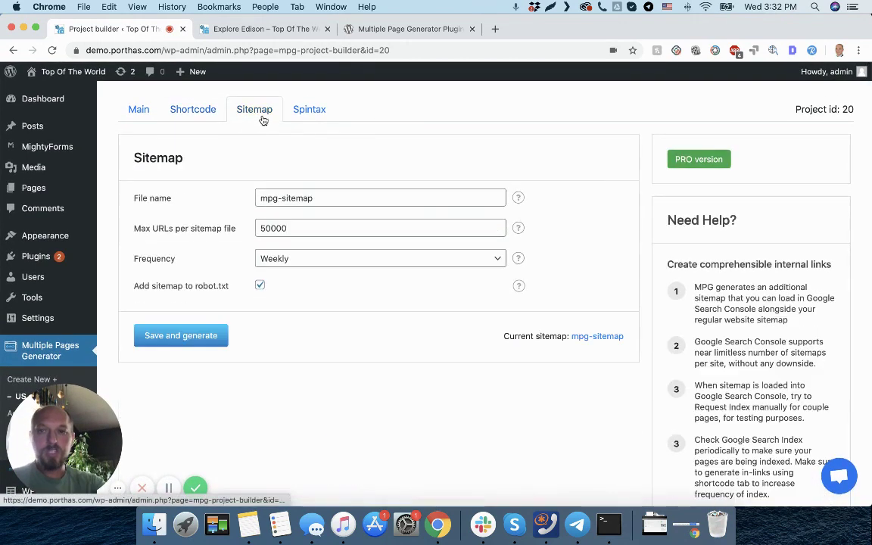
{"action": "left_click", "coordinate": [178, 337]}
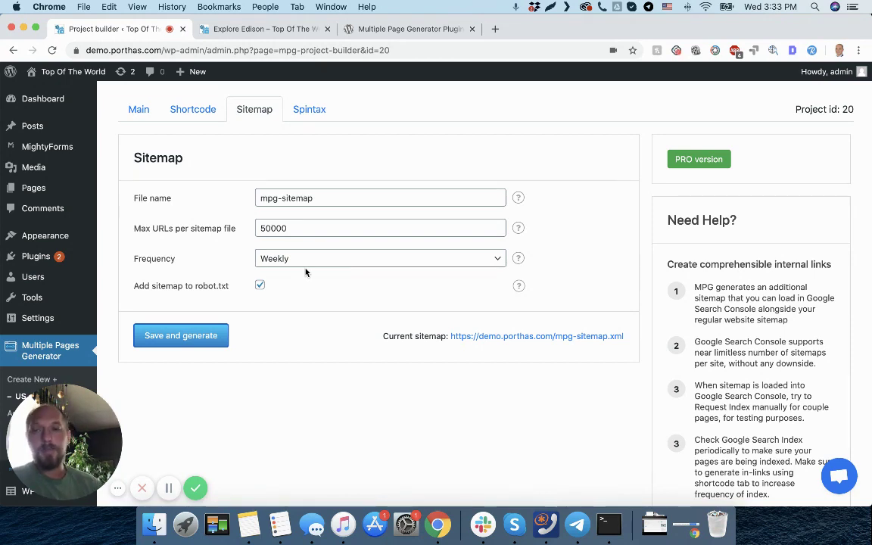
{"action": "double_click", "coordinate": [294, 232]}
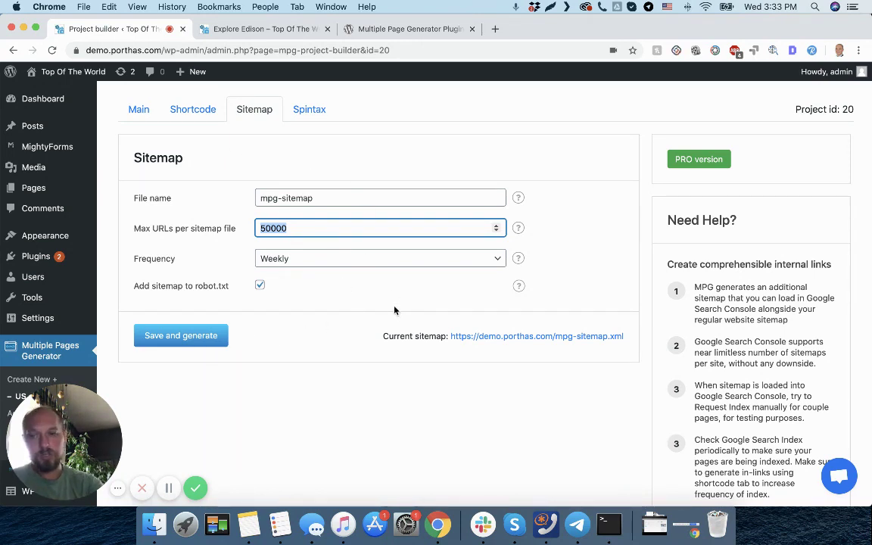
Open the project's Spintax section and examine the bracketed word alternatives in the sample expression
{"action": "left_click", "coordinate": [309, 119]}
{"action": "left_click", "coordinate": [151, 259]}
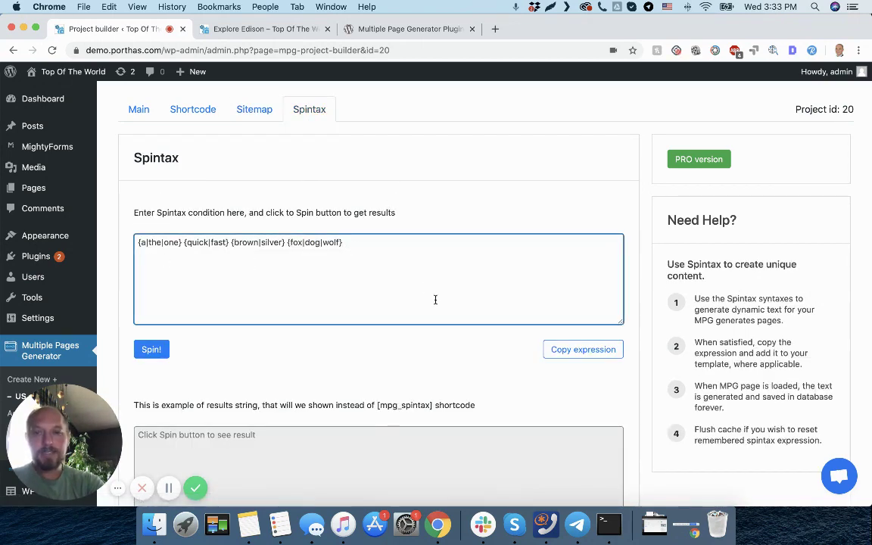
{"action": "mouse_move", "coordinate": [141, 241]}
{"action": "left_mouse_down"}
{"action": "mouse_move", "coordinate": [184, 242]}
{"action": "mouse_move", "coordinate": [130, 245]}
{"action": "left_mouse_up"}
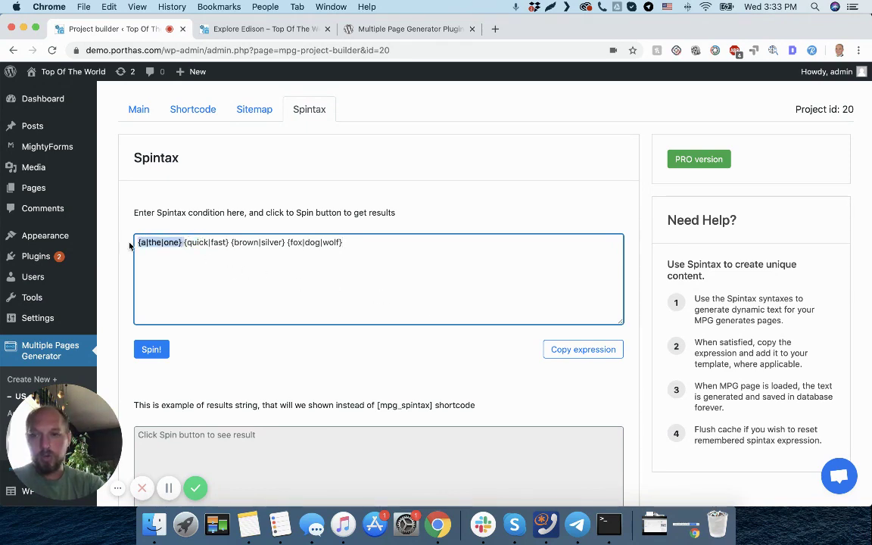
{"action": "left_click", "coordinate": [176, 243]}
{"action": "left_click_drag", "start_coordinate": [183, 243], "coordinate": [370, 246]}
{"action": "left_click", "coordinate": [319, 244]}
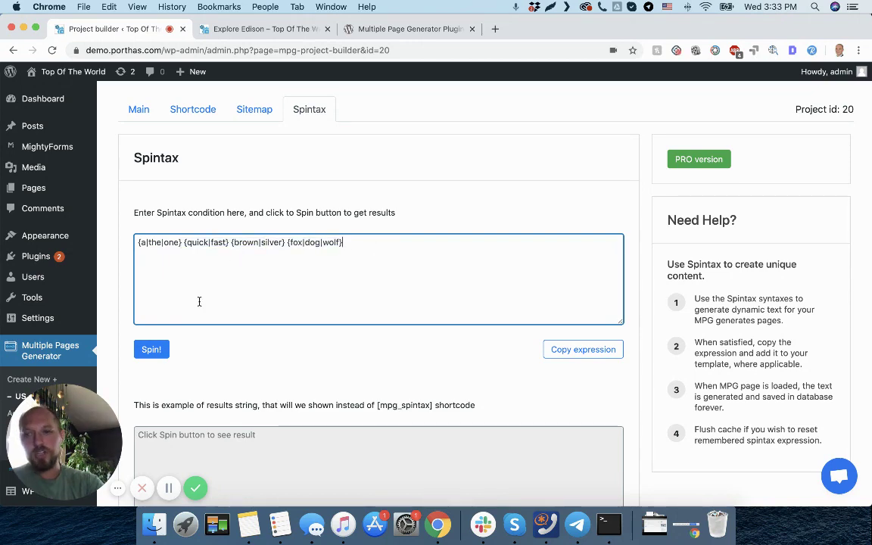
Spin the sample Spintax expression three times and compare the generated phrases
{"action": "left_click", "coordinate": [155, 349]}
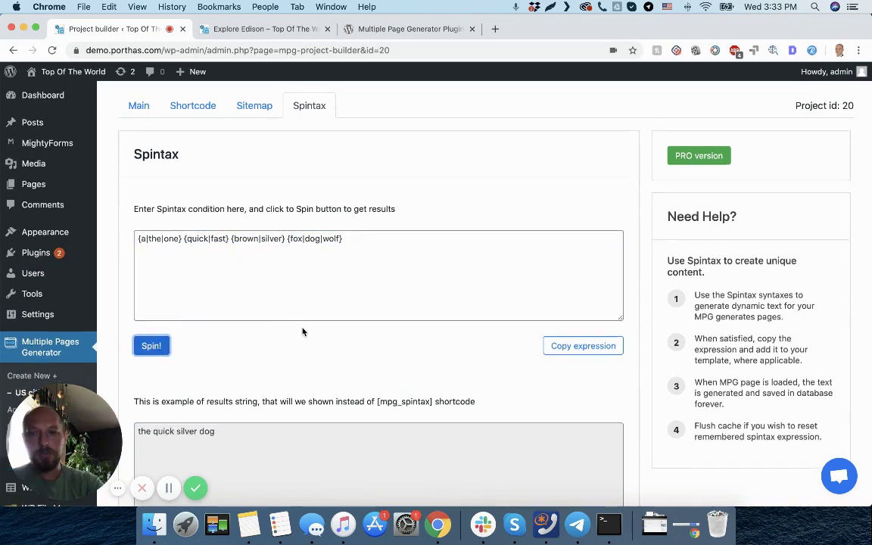
{"action": "scroll", "coordinate": [302, 331], "scroll_direction": "down", "scroll_amount": 2}
{"action": "left_click_drag", "start_coordinate": [216, 358], "coordinate": [229, 331]}
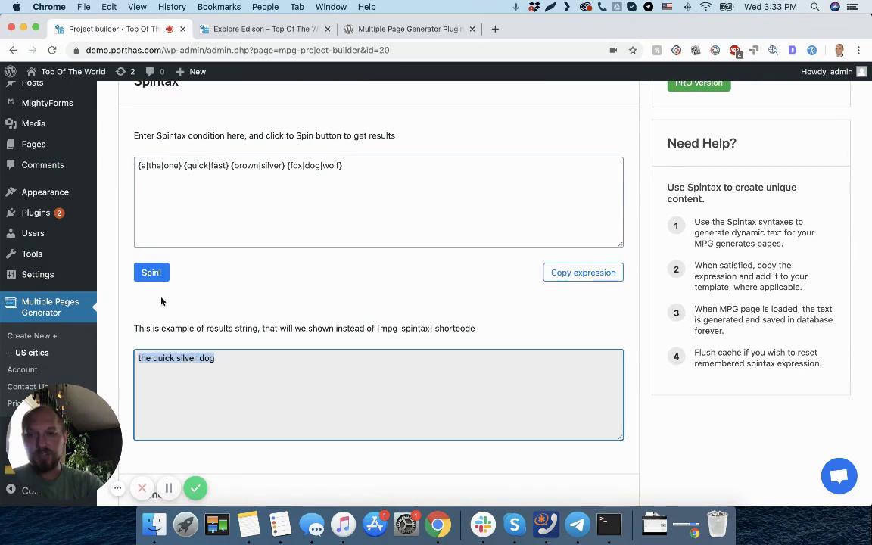
{"action": "left_click", "coordinate": [151, 273]}
{"action": "double_click", "coordinate": [176, 357]}
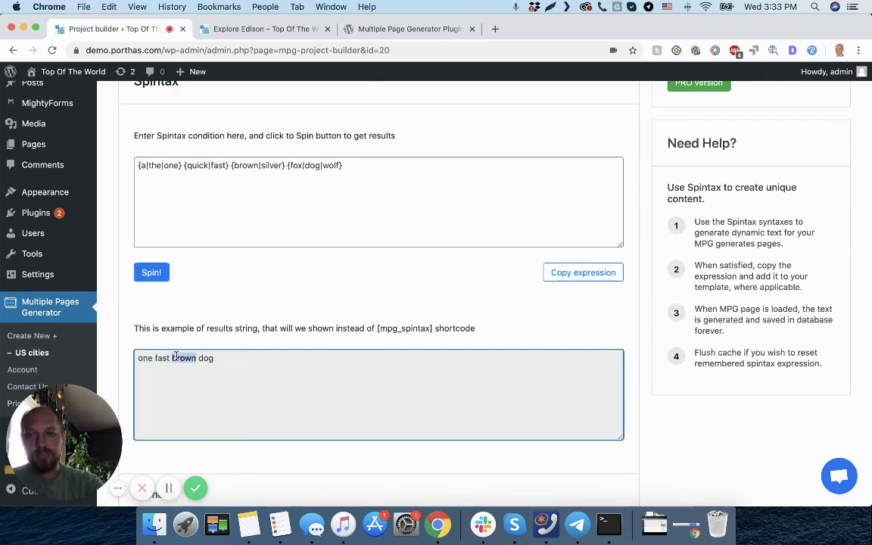
{"action": "triple_click", "coordinate": [175, 357]}
{"action": "left_click", "coordinate": [151, 273]}
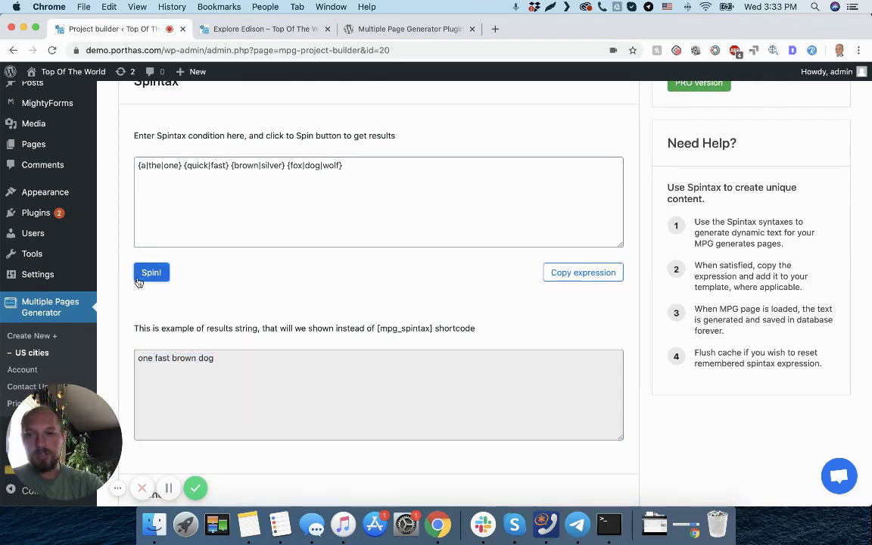
{"action": "double_click", "coordinate": [212, 358]}
{"action": "triple_click", "coordinate": [277, 356]}
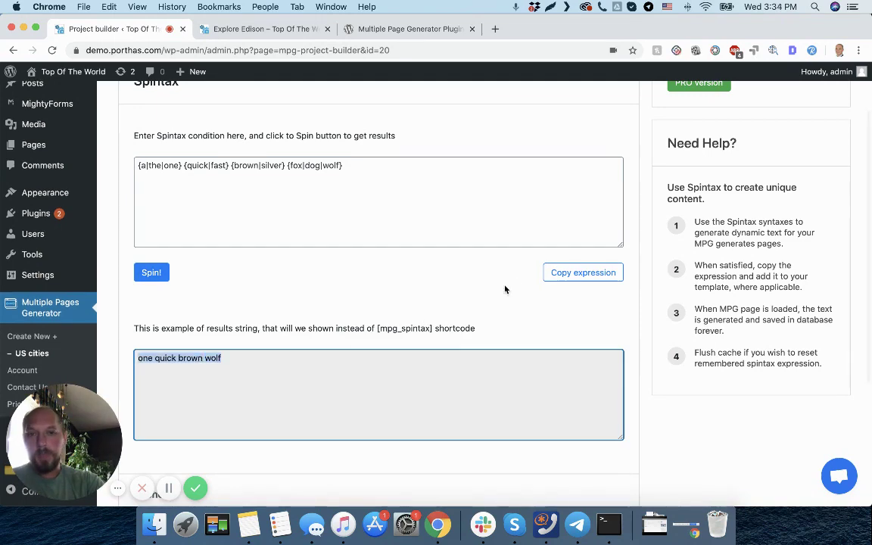
Copy the sample Spintax expression as a shortcode, review the cache section and spin the expression once more
{"action": "left_click", "coordinate": [539, 276]}
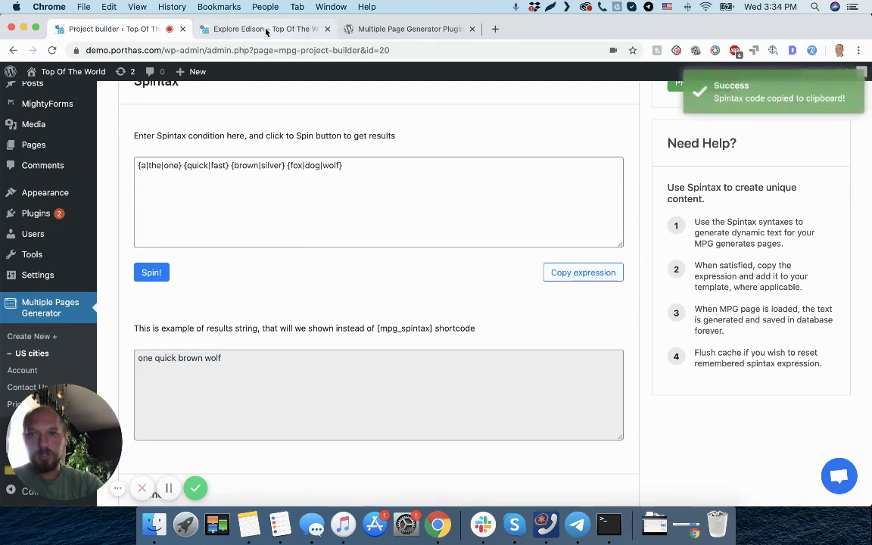
{"action": "scroll", "coordinate": [356, 310], "scroll_direction": "down", "scroll_amount": 5}
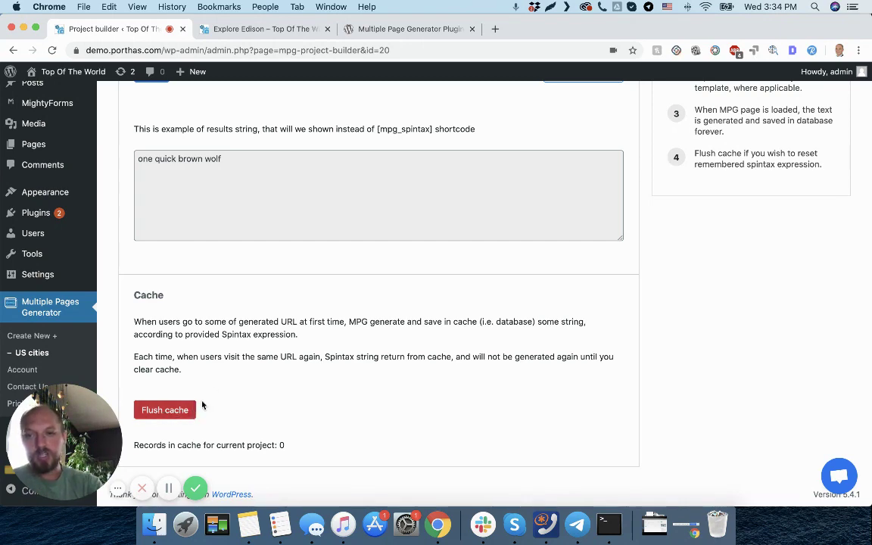
{"action": "scroll", "coordinate": [280, 353], "scroll_direction": "up", "scroll_amount": 6}
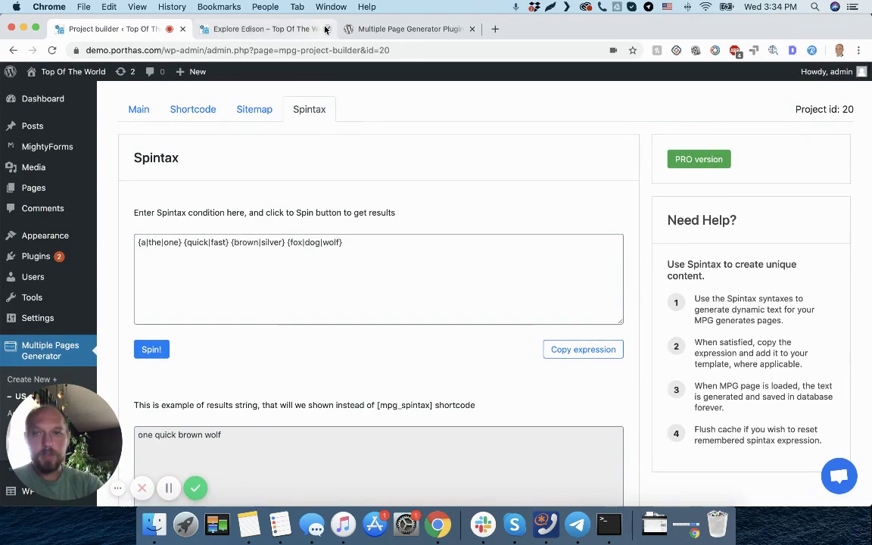
{"action": "left_click", "coordinate": [152, 352]}
Open the Edison page's template for editing and insert the copied Spintax shortcode after "in the world!" in the first paragraph
{"action": "left_click", "coordinate": [252, 30]}
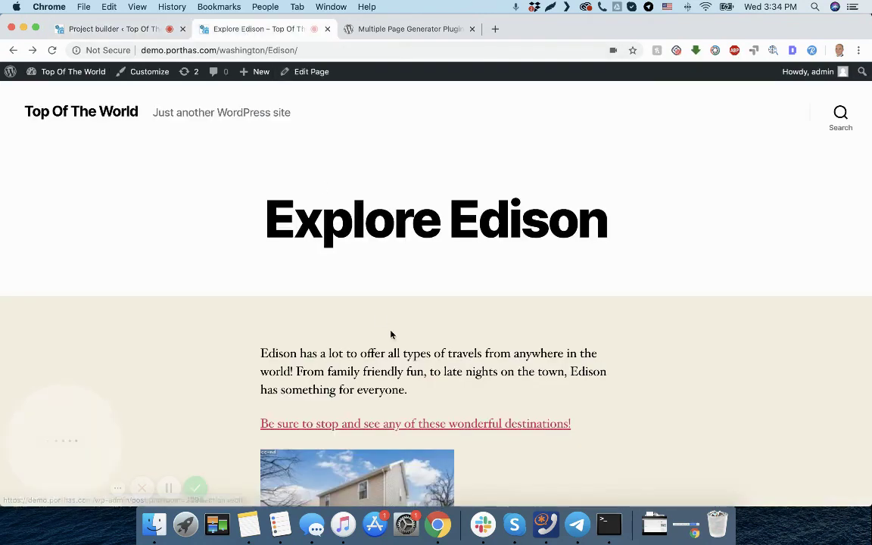
{"action": "scroll", "coordinate": [363, 287], "scroll_direction": "down", "scroll_amount": 1}
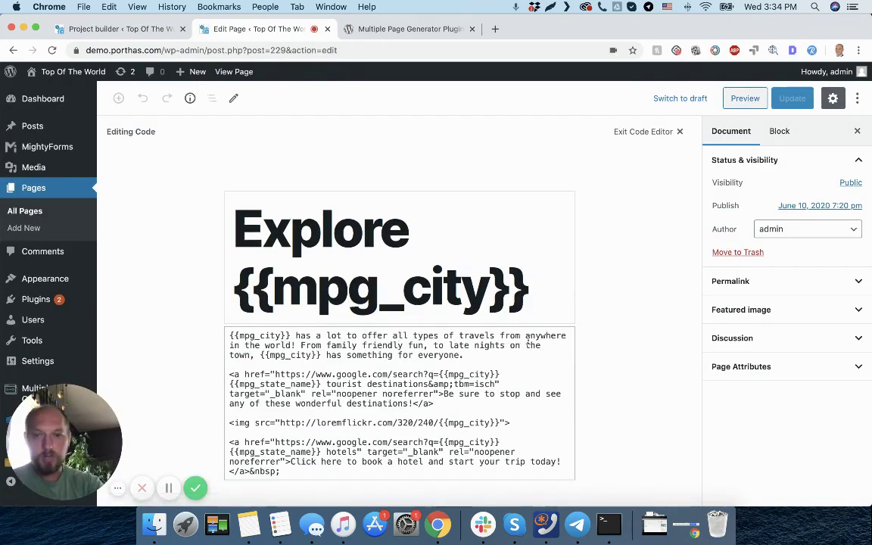
{"action": "left_click", "coordinate": [296, 345]}
{"action": "key", "text": "BackSpace"}
{"action": "type", "text": "!"}
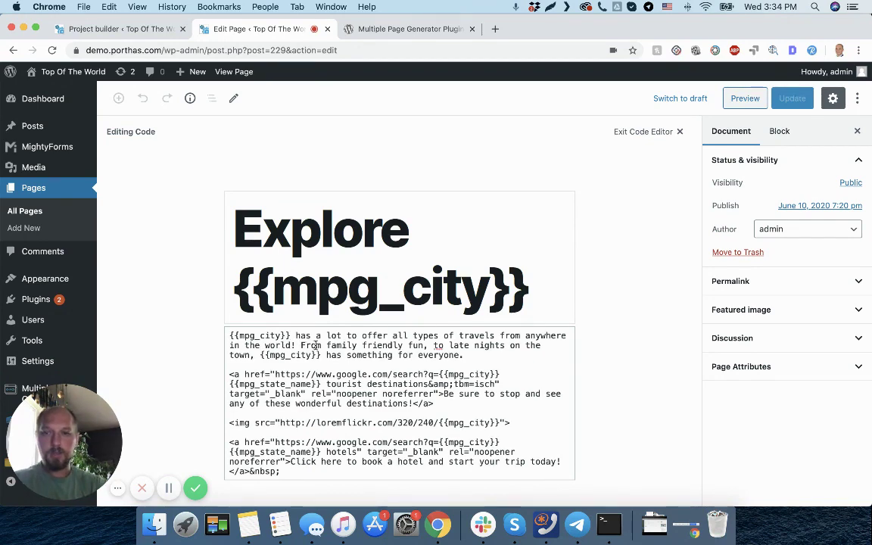
{"action": "key", "text": "super+v"}
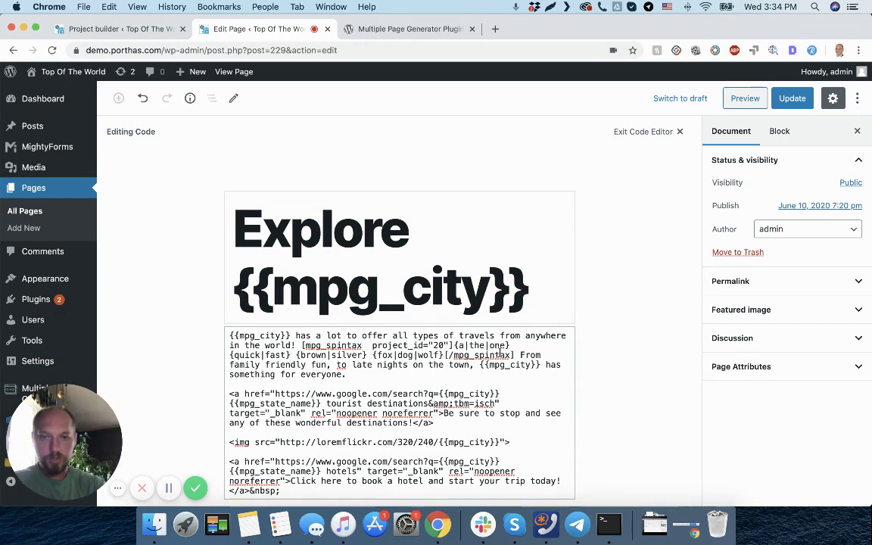
Add the text "really appreciates the effort." directly after the Spintax shortcode
{"action": "type", "text": "really a"}
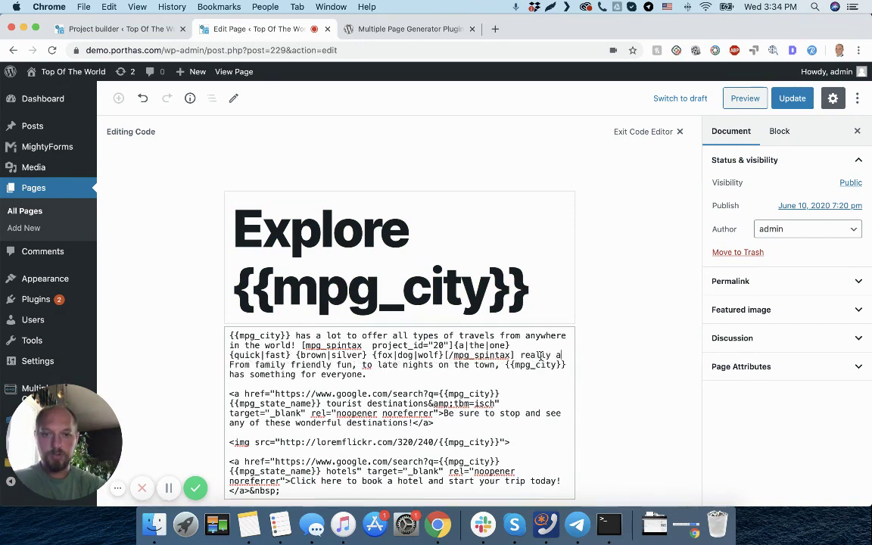
{"action": "type", "text": "ppreciates the e"}
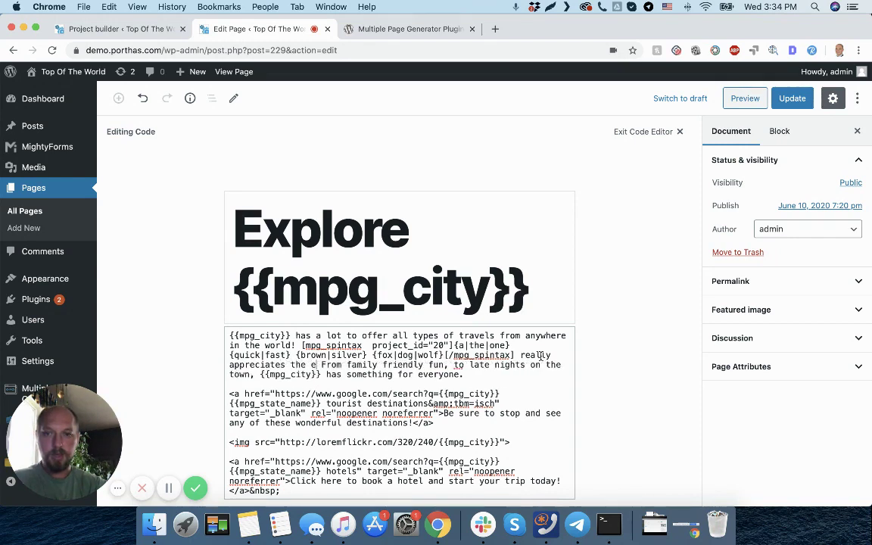
{"action": "type", "text": "ffort."}
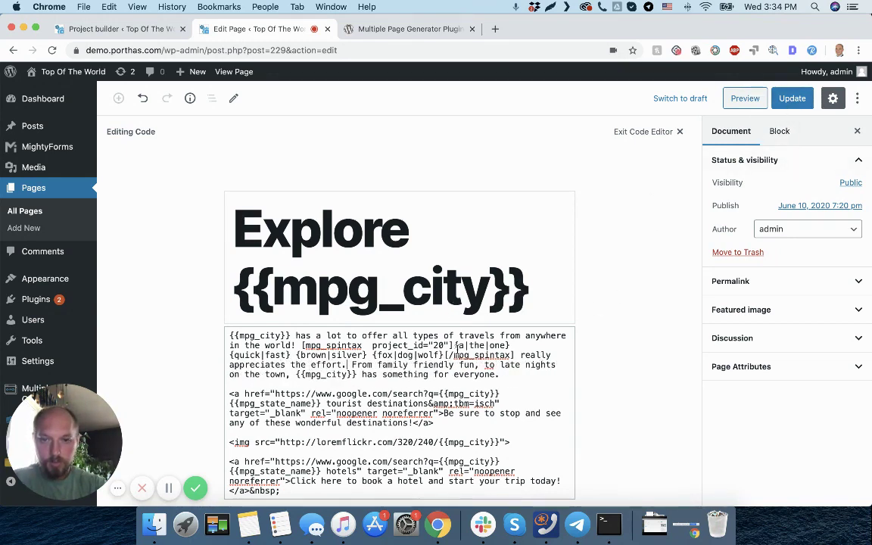
Capitalize the first Spintax group's alternatives to {A|The|One} and update the template page
{"action": "left_click", "coordinate": [462, 345]}
{"action": "key", "text": "Delete"}
{"action": "type", "text": "A"}
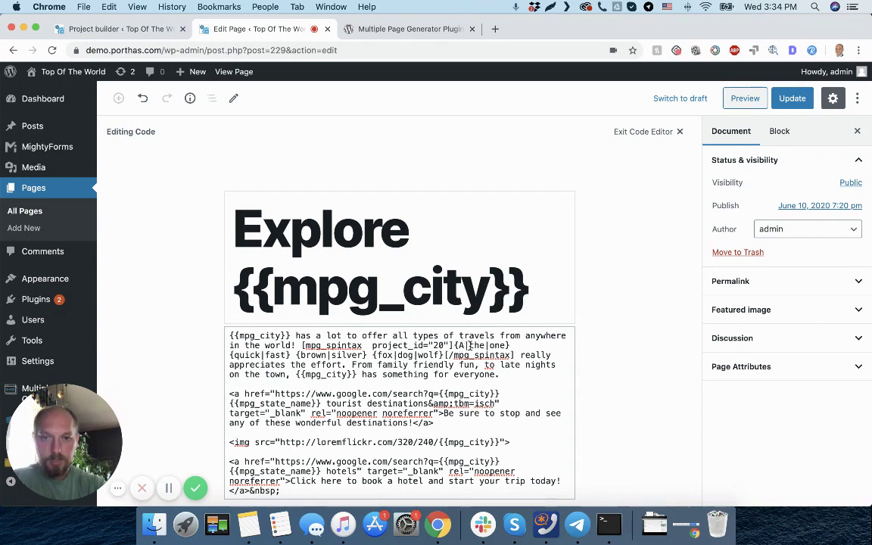
{"action": "left_click", "coordinate": [470, 346]}
{"action": "key", "text": "Delete"}
{"action": "type", "text": "T"}
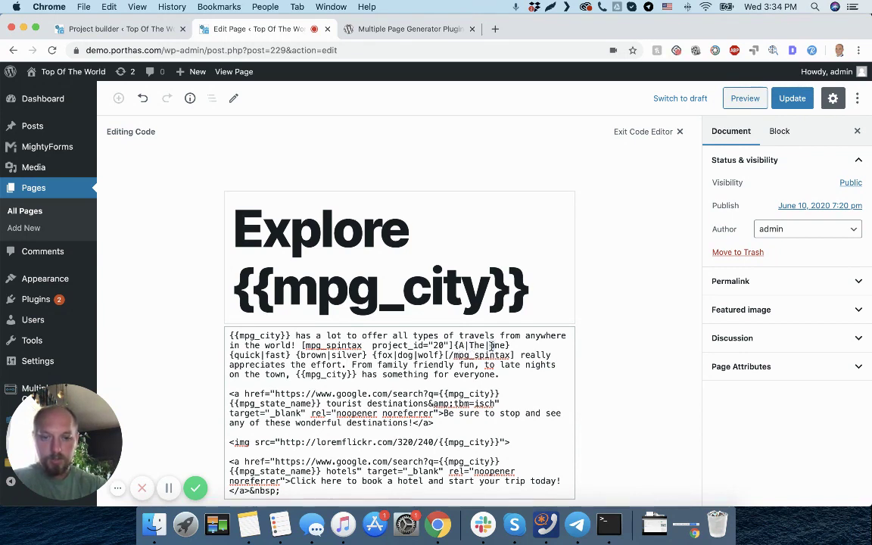
{"action": "left_click", "coordinate": [490, 346]}
{"action": "key", "text": "Delete"}
{"action": "type", "text": "O"}
{"action": "left_click", "coordinate": [792, 99]}
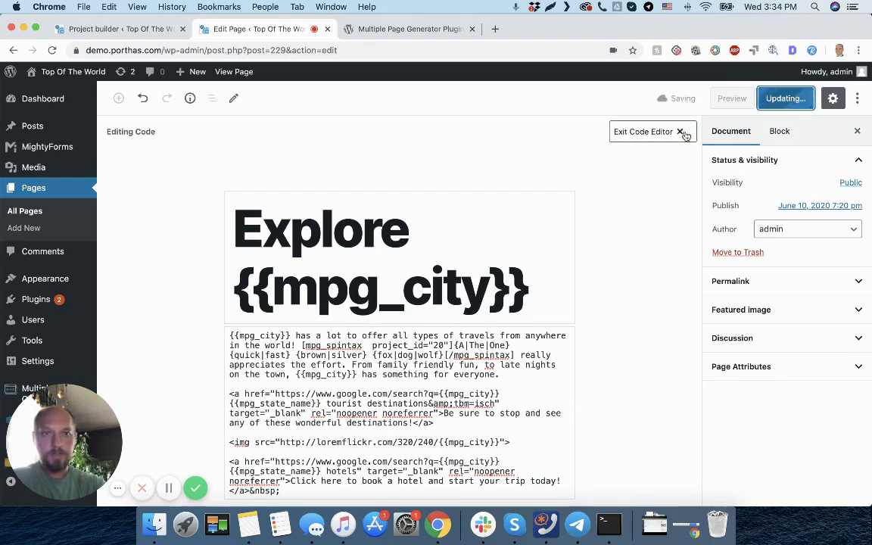
View the generated Edison page, read its Spintax sentence and reload the page to compare the wording
{"action": "left_click", "coordinate": [234, 71]}
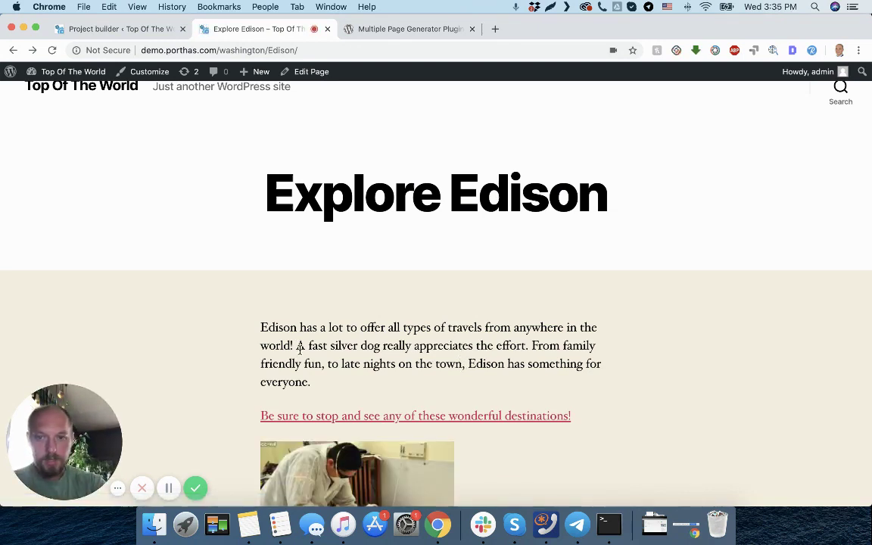
{"action": "left_click_drag", "start_coordinate": [299, 346], "coordinate": [526, 346]}
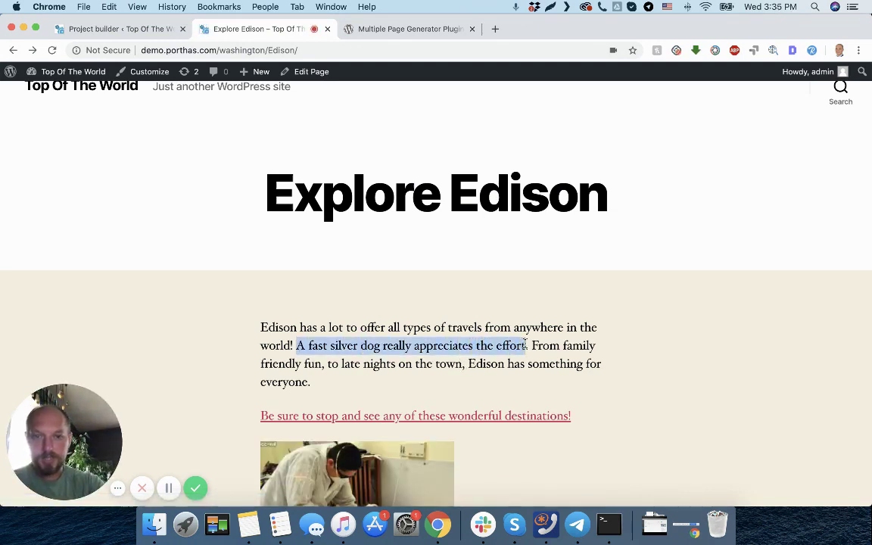
{"action": "left_click", "coordinate": [482, 344]}
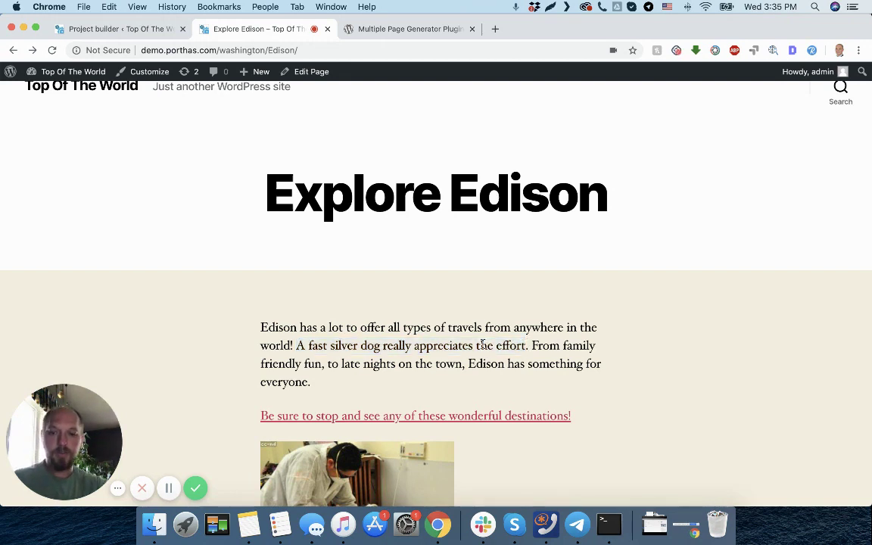
{"action": "key", "text": "super+r"}
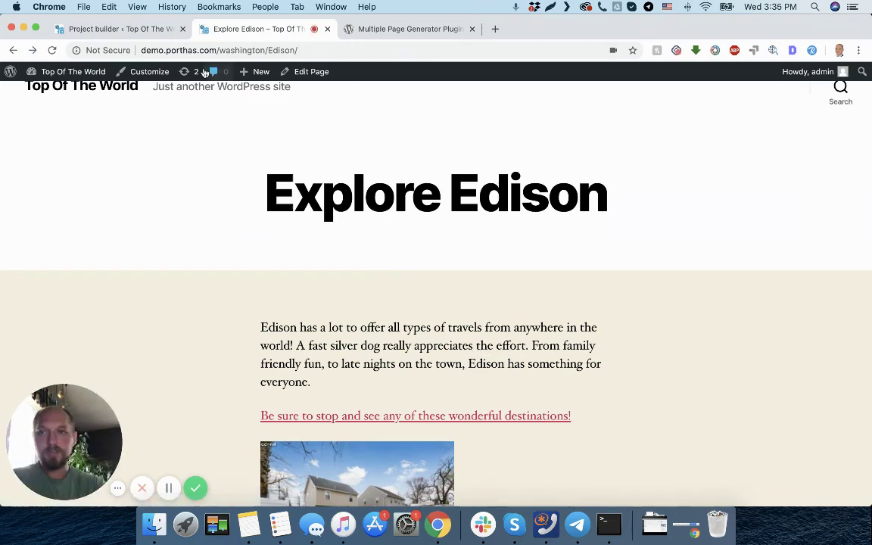
Reload the US cities project and check the number of cached Spintax records for it
{"action": "left_click", "coordinate": [133, 28]}
{"action": "scroll", "coordinate": [323, 302], "scroll_direction": "down", "scroll_amount": 5}
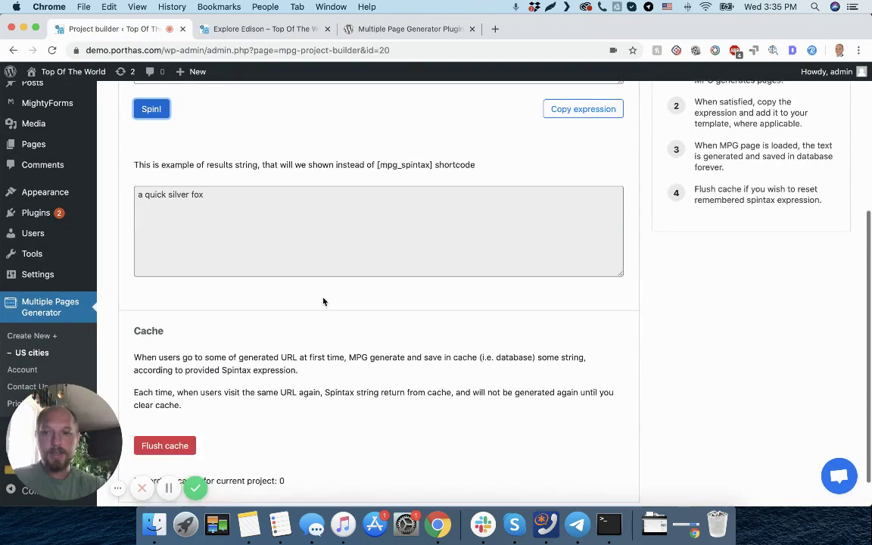
{"action": "key", "text": "super+r"}
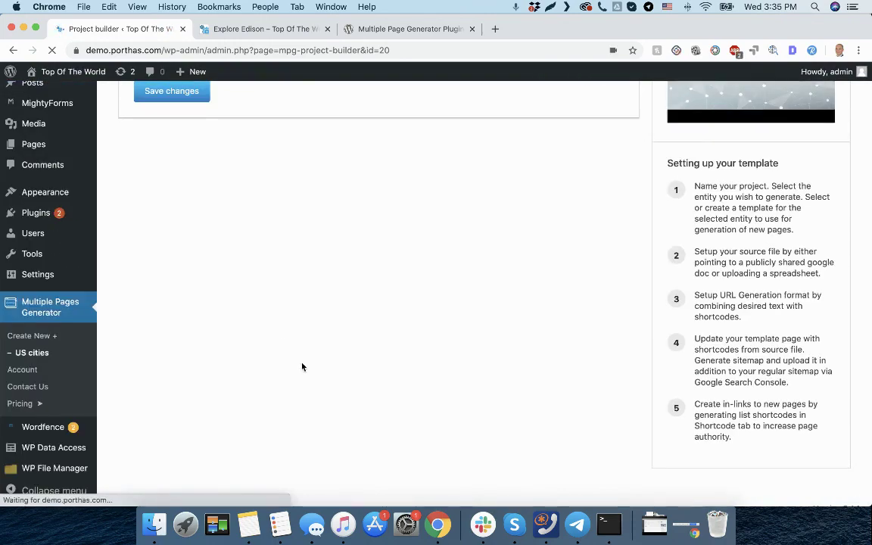
{"action": "scroll", "coordinate": [275, 230], "scroll_direction": "up", "scroll_amount": 10}
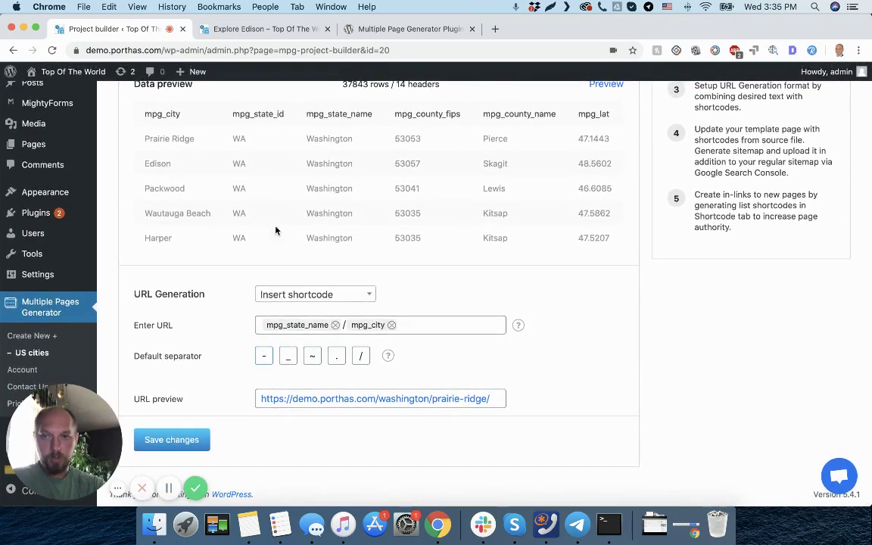
{"action": "left_click", "coordinate": [309, 111]}
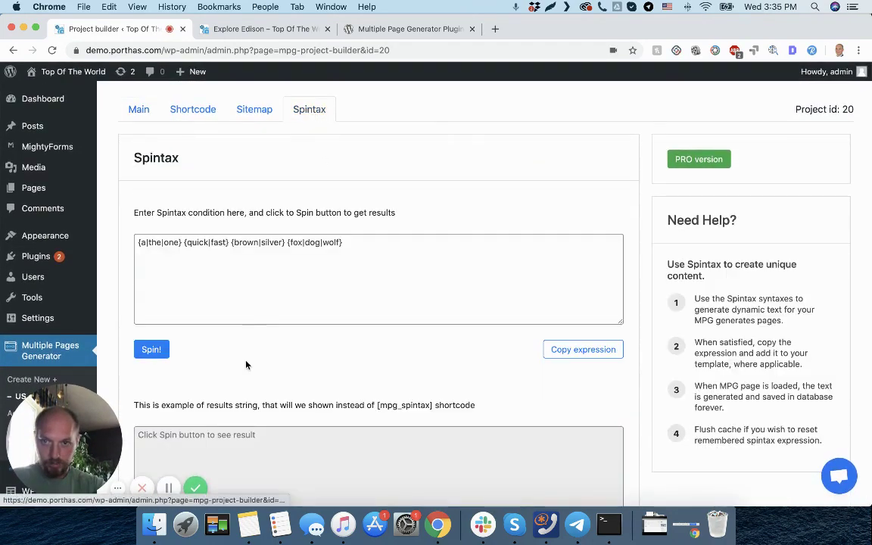
{"action": "scroll", "coordinate": [243, 371], "scroll_direction": "down", "scroll_amount": 5}
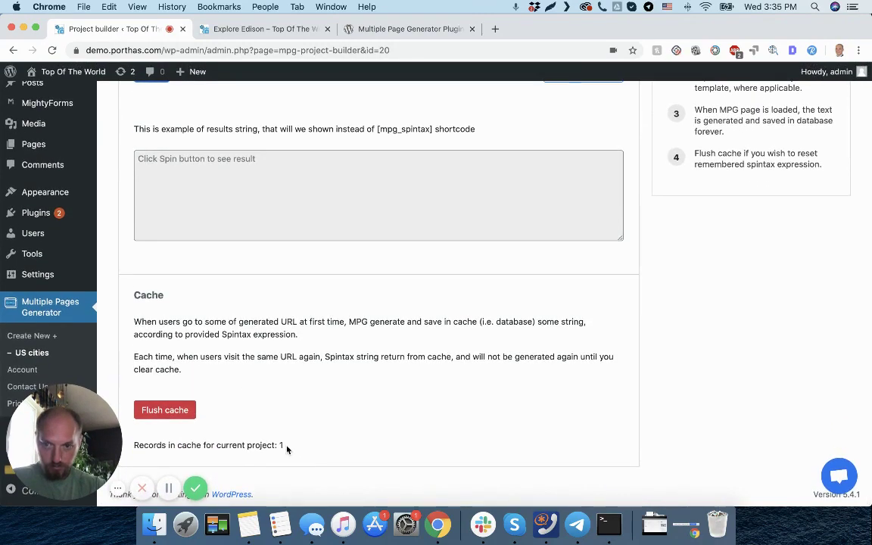
Open the Prairie Ridge page from the project's URL preview and compare its Spintax sentence with the Edison page's
{"action": "scroll", "coordinate": [195, 140], "scroll_direction": "up", "scroll_amount": 5}
{"action": "left_click", "coordinate": [137, 111]}
{"action": "scroll", "coordinate": [268, 307], "scroll_direction": "down", "scroll_amount": 10}
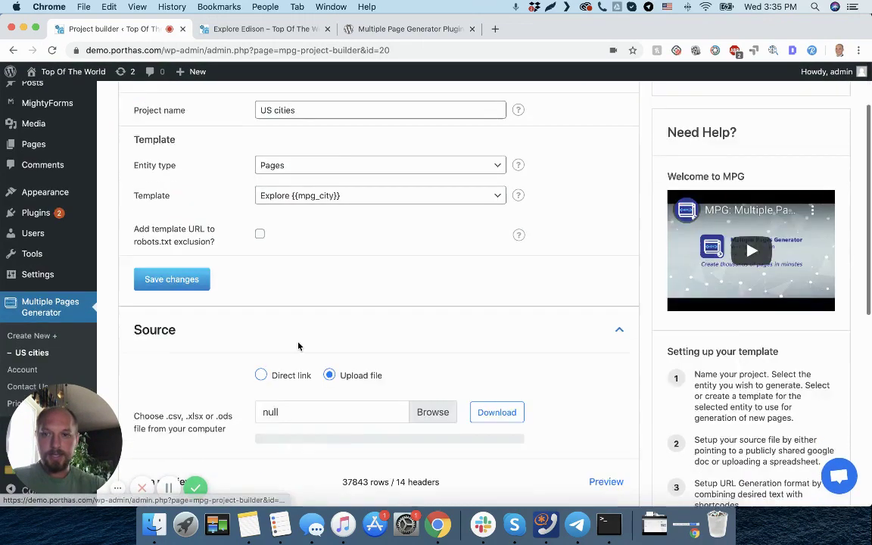
{"action": "left_click", "coordinate": [258, 29]}
{"action": "scroll", "coordinate": [348, 341], "scroll_direction": "down", "scroll_amount": 2}
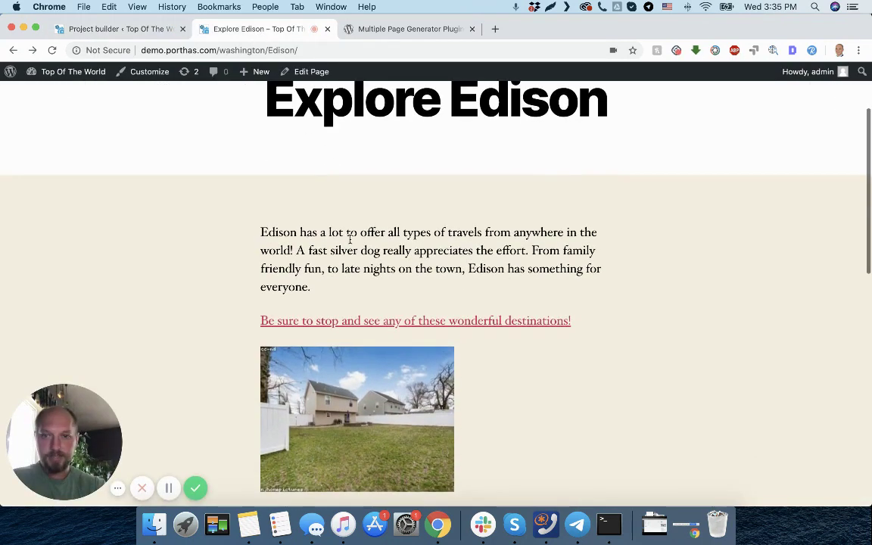
{"action": "left_click", "coordinate": [112, 29]}
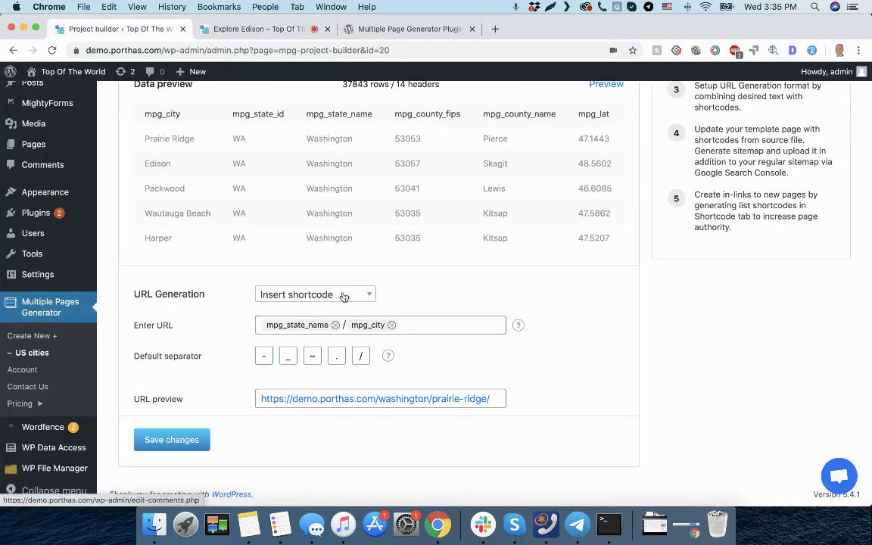
{"action": "left_click", "coordinate": [316, 399]}
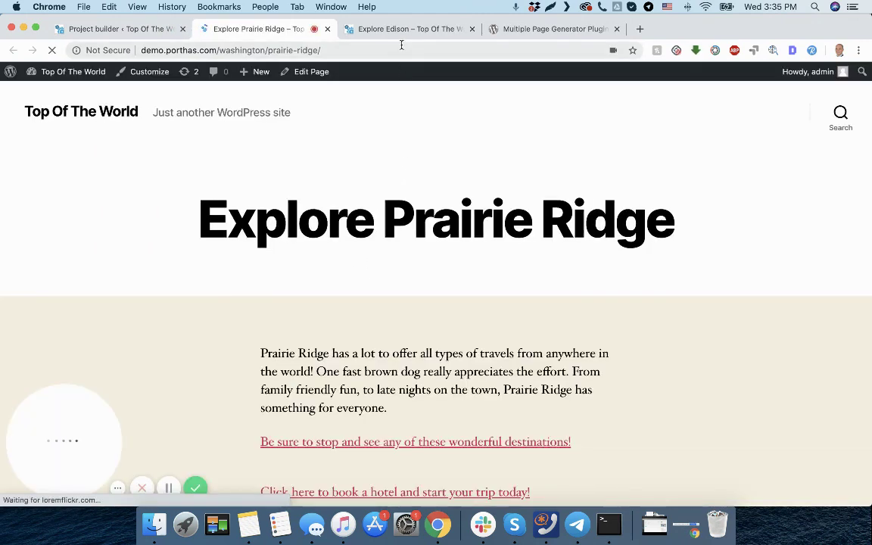
{"action": "scroll", "coordinate": [447, 303], "scroll_direction": "down", "scroll_amount": 3}
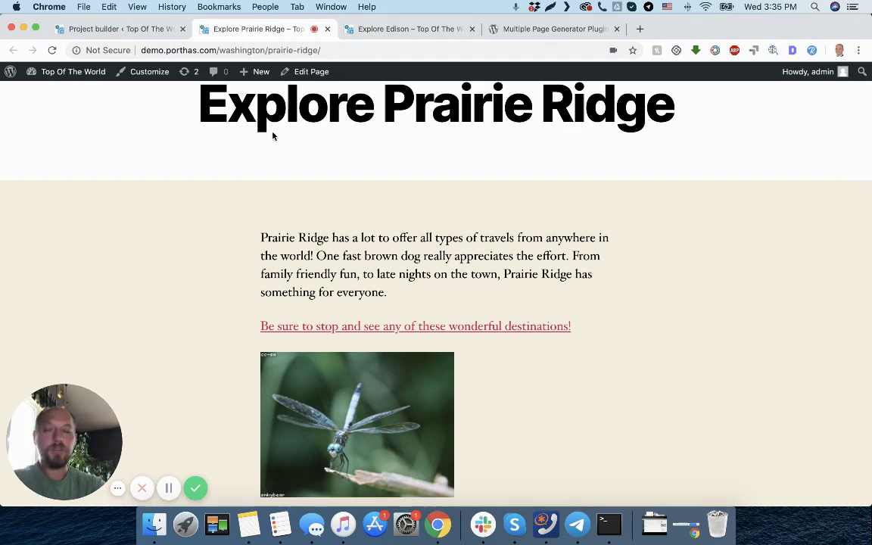
Reload the US cities project and check how many Spintax records its cache holds after the Prairie Ridge visit
{"action": "left_click", "coordinate": [136, 32]}
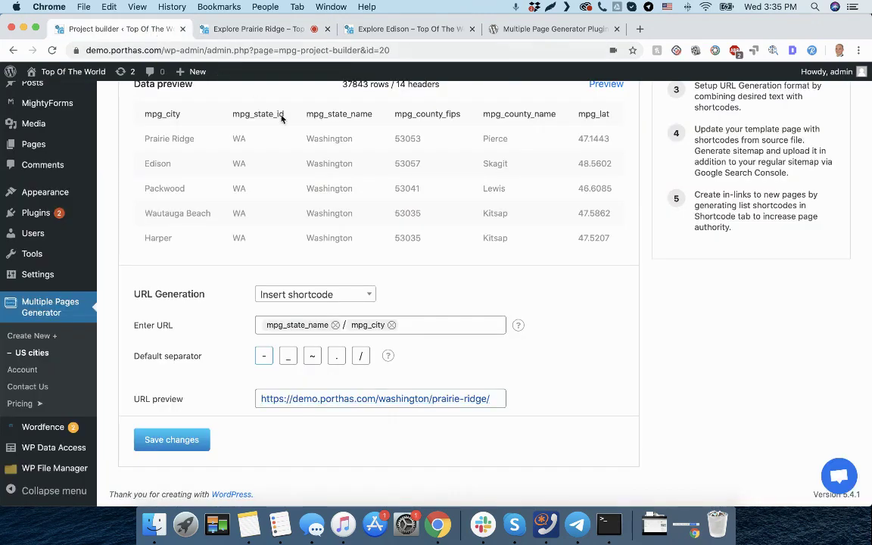
{"action": "scroll", "coordinate": [298, 152], "scroll_direction": "up", "scroll_amount": 10}
{"action": "left_click", "coordinate": [308, 109]}
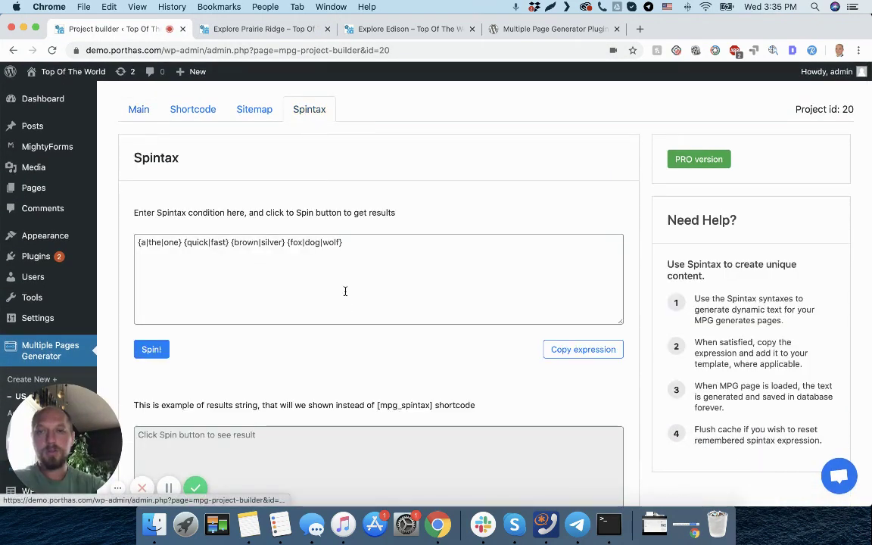
{"action": "scroll", "coordinate": [353, 341], "scroll_direction": "down", "scroll_amount": 5}
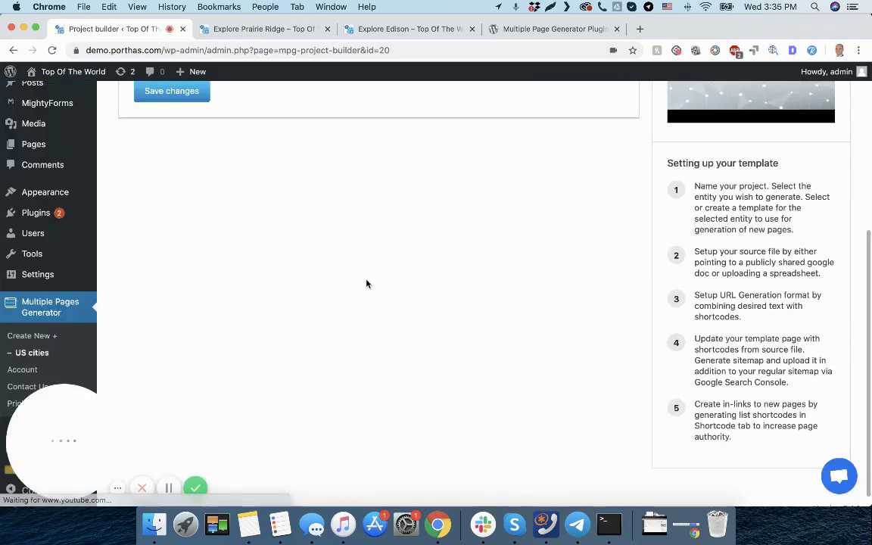
{"action": "left_click", "coordinate": [316, 118]}
{"action": "scroll", "coordinate": [336, 428], "scroll_direction": "down", "scroll_amount": 3}
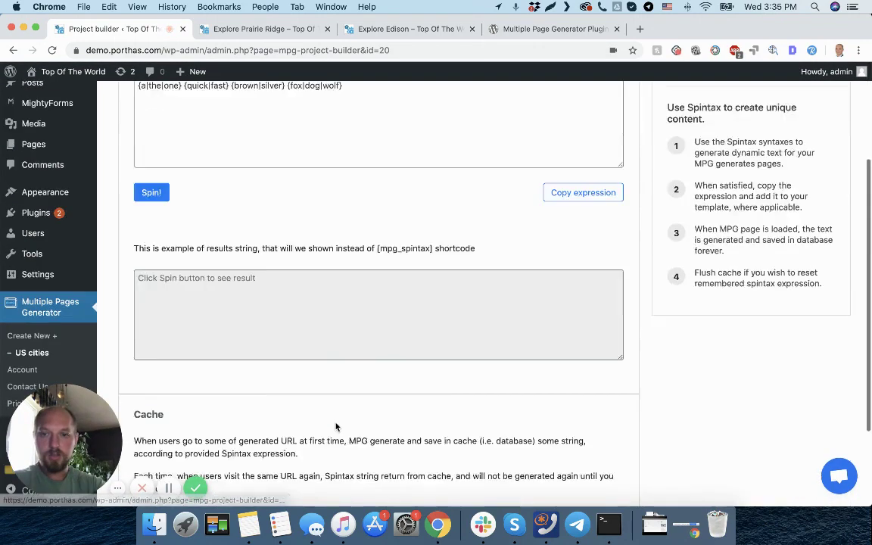
{"action": "scroll", "coordinate": [336, 428], "scroll_direction": "down", "scroll_amount": 2}
{"action": "triple_click", "coordinate": [282, 446]}
Flush the Spintax cache of the US cities project and confirm the action
{"action": "left_click", "coordinate": [203, 426]}
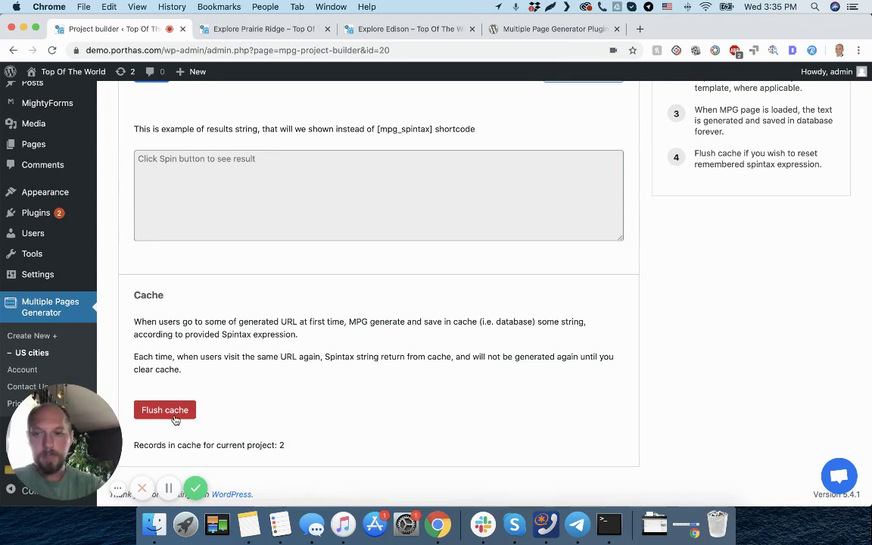
{"action": "left_click", "coordinate": [175, 419]}
{"action": "left_click", "coordinate": [539, 130]}
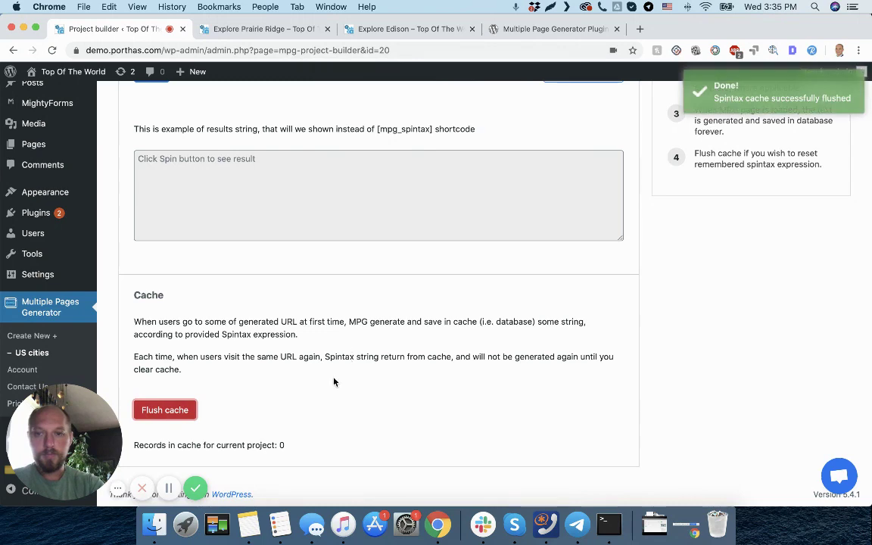
Reload the generated Prairie Ridge page and compare its Spintax sentence with the earlier wording
{"action": "left_click", "coordinate": [251, 29]}
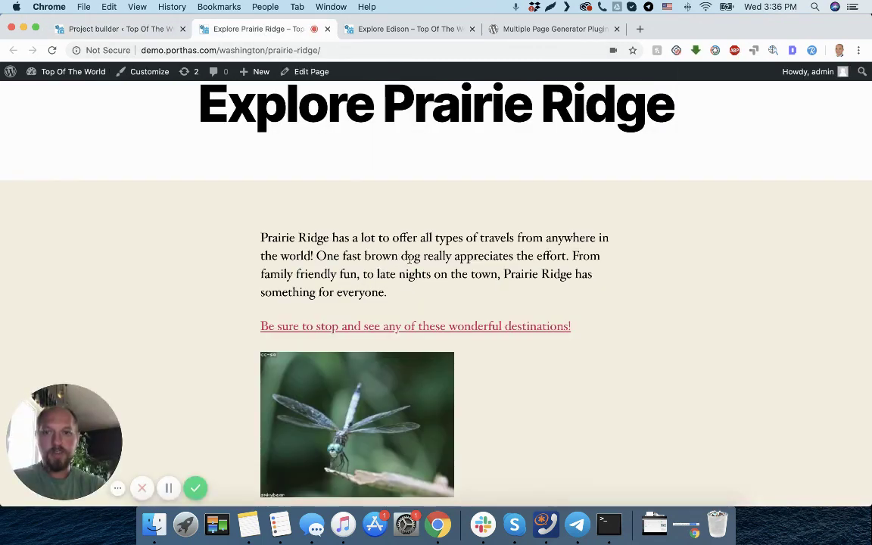
{"action": "key", "text": "super+r"}
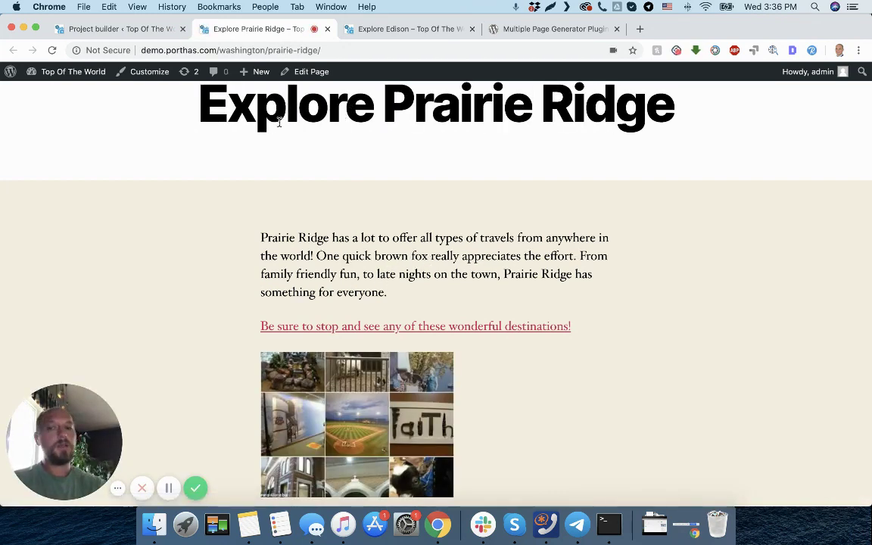
Return to the US cities project's Spintax settings and review the sample expression
{"action": "left_click", "coordinate": [136, 31]}
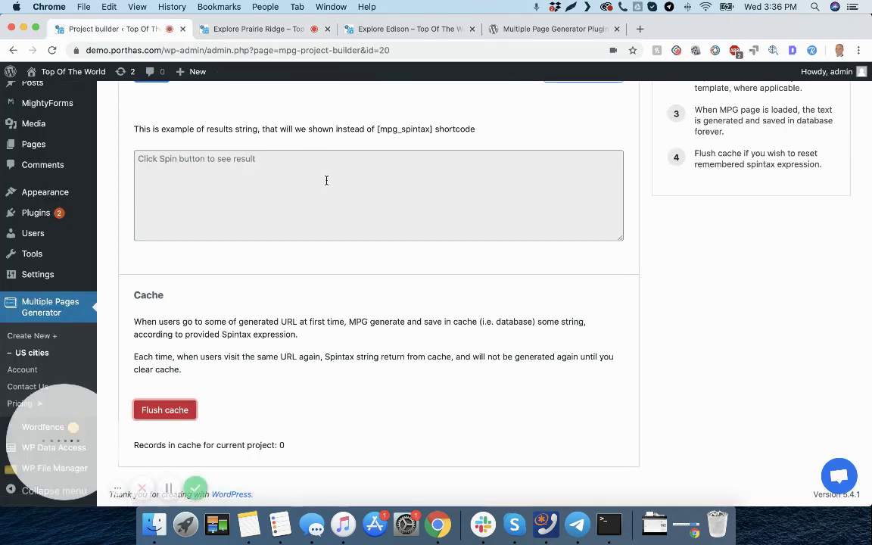
{"action": "scroll", "coordinate": [335, 204], "scroll_direction": "up", "scroll_amount": 5}
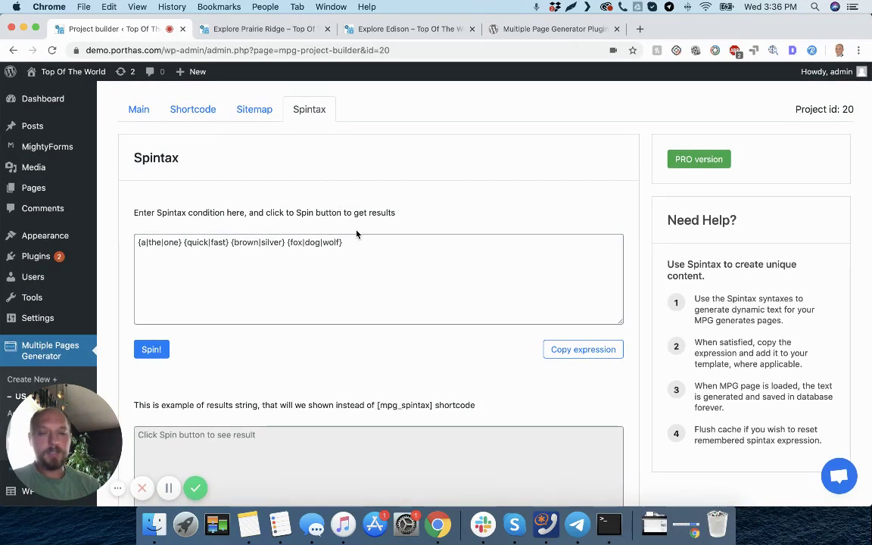
{"action": "left_click", "coordinate": [356, 235]}
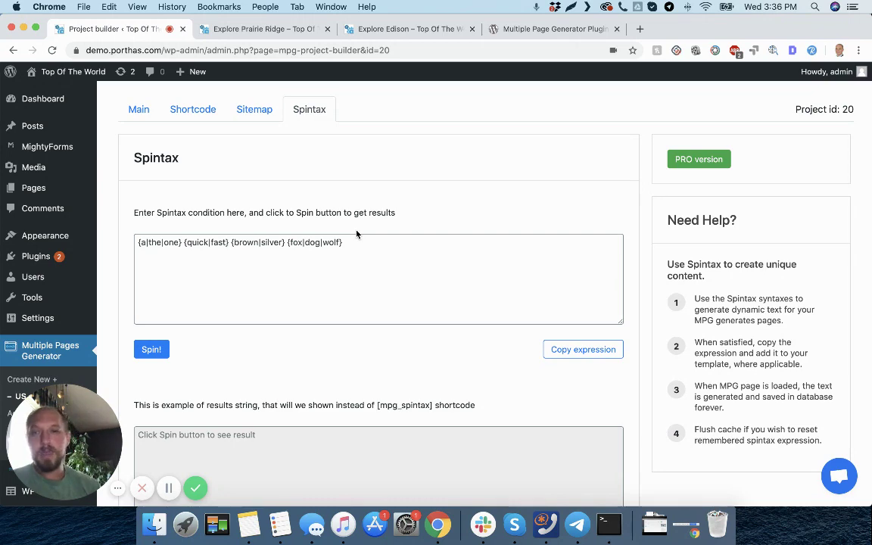
Show the project's main template settings, then open the plugin's support chat and close it again
{"action": "left_click", "coordinate": [136, 114]}
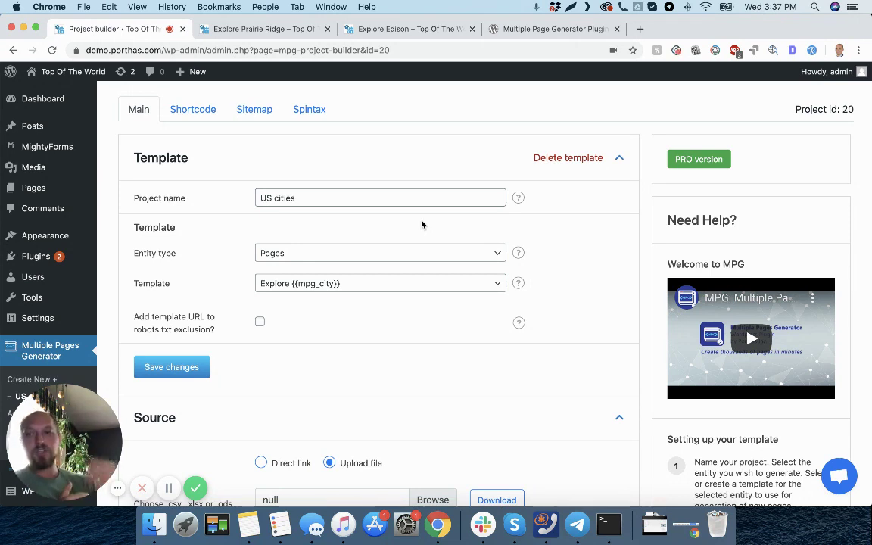
{"action": "left_click", "coordinate": [836, 476]}
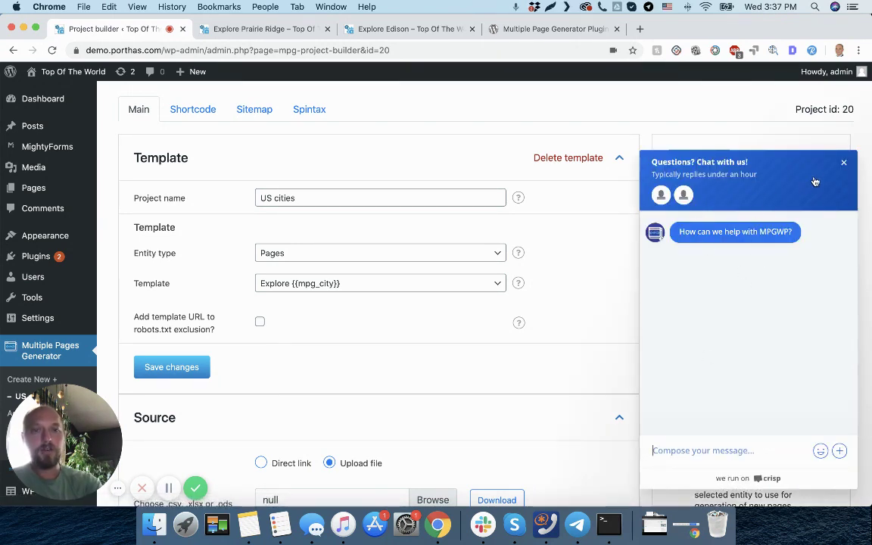
{"action": "left_click", "coordinate": [843, 162]}
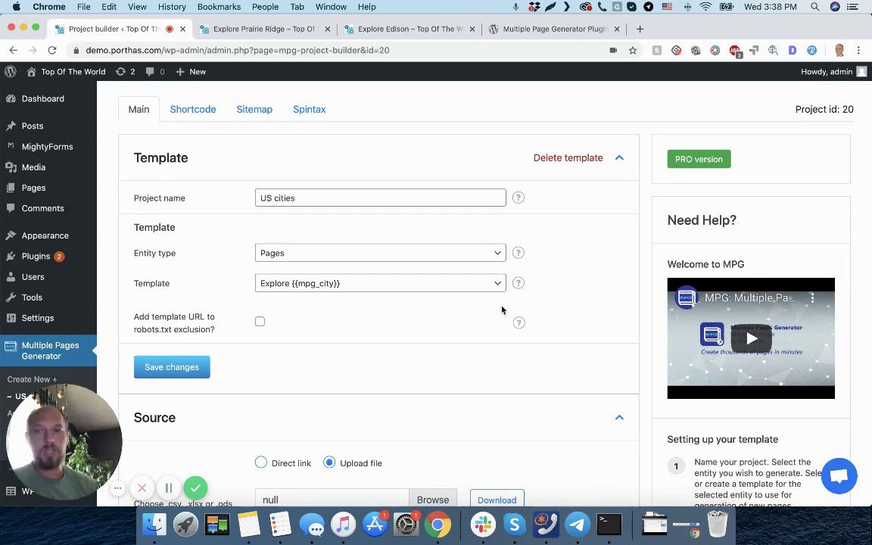
{"action": "scroll", "coordinate": [99, 253], "scroll_direction": "down", "scroll_amount": 3}
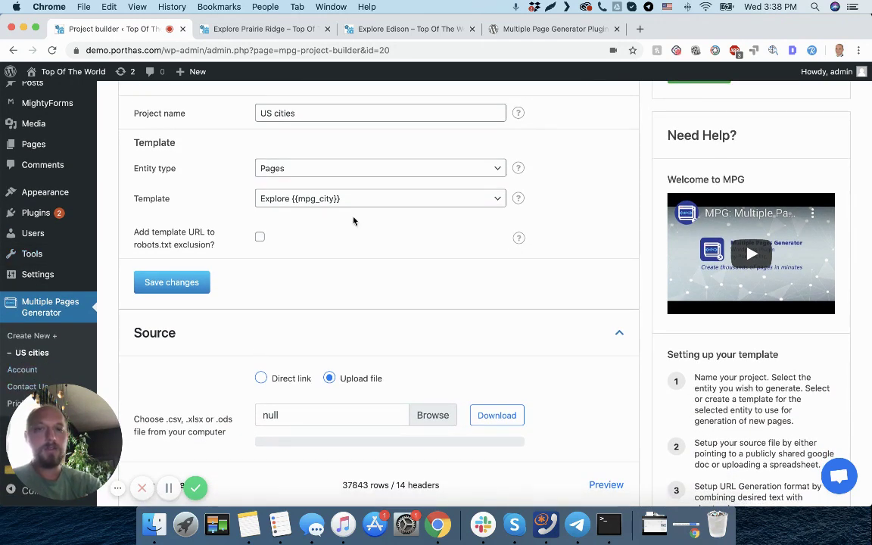
{"action": "scroll", "coordinate": [353, 221], "scroll_direction": "up", "scroll_amount": 3}
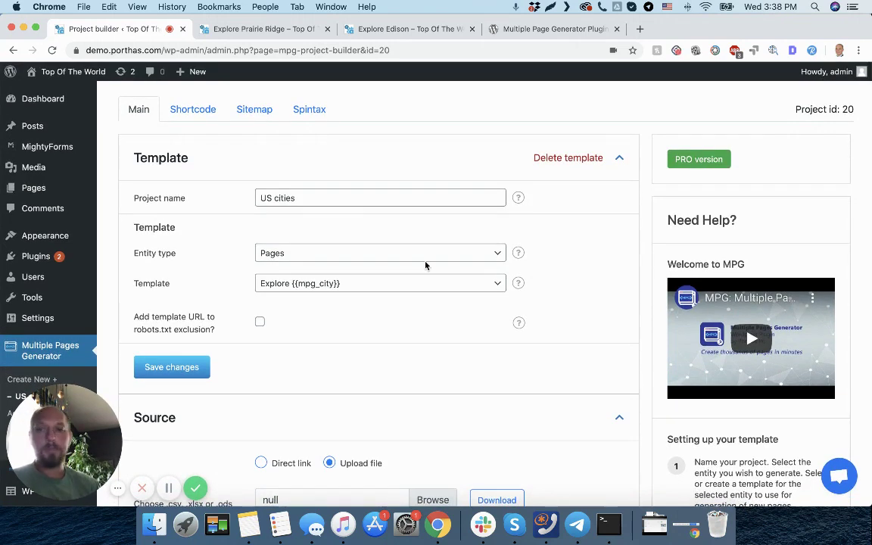